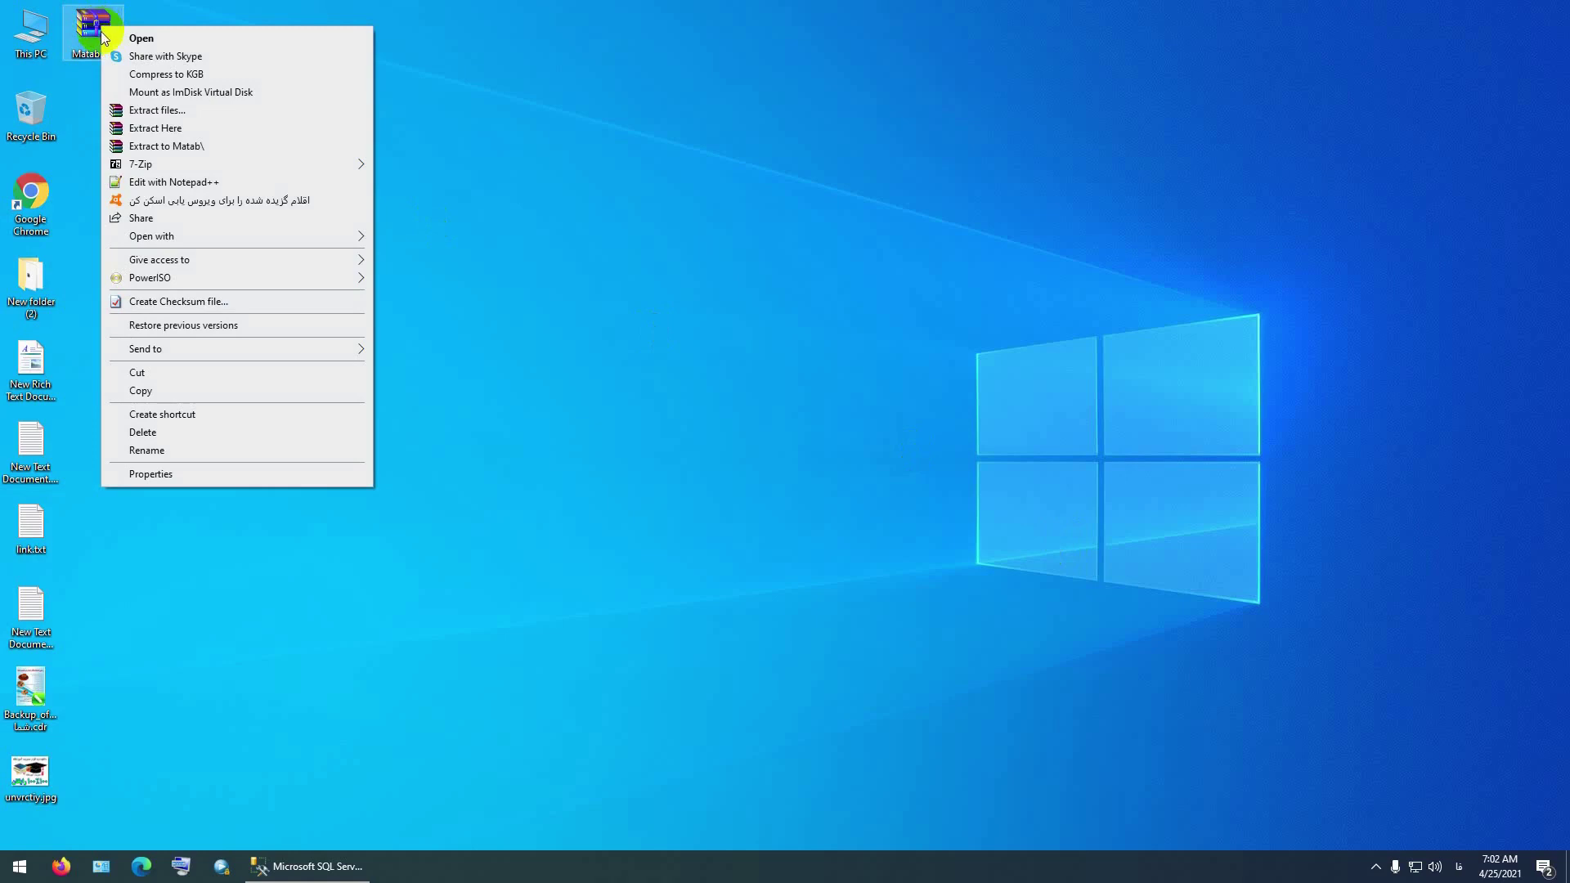
Extract Matab.rar onto the desktop and open the Setup 64 folder inside the extracted Matab folder
{"action": "left_click", "coordinate": [149, 131]}
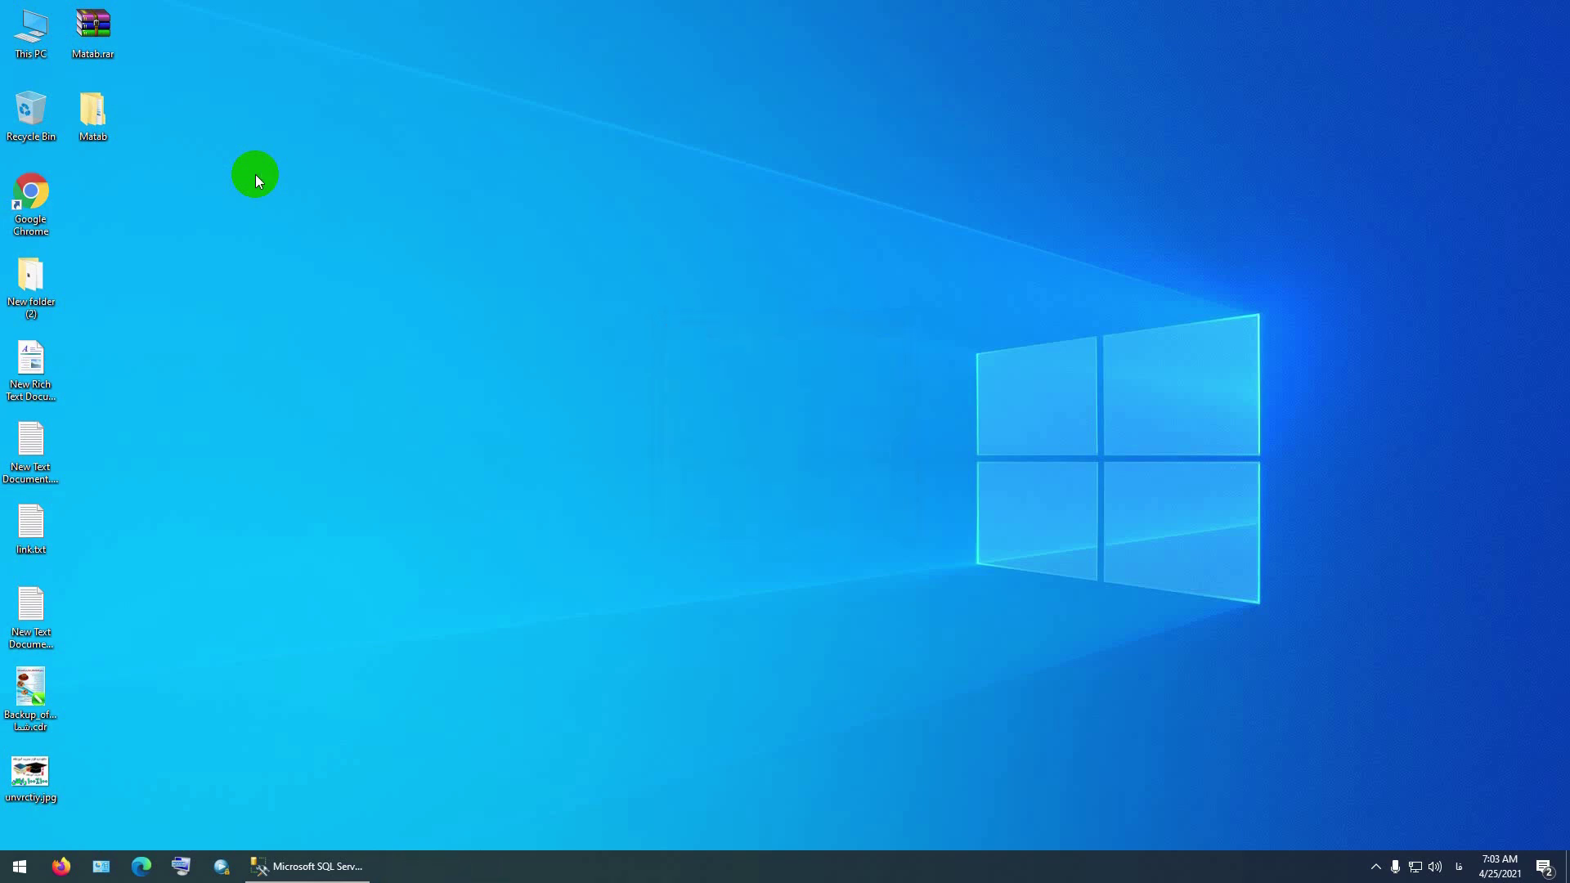
{"action": "double_click", "coordinate": [93, 123]}
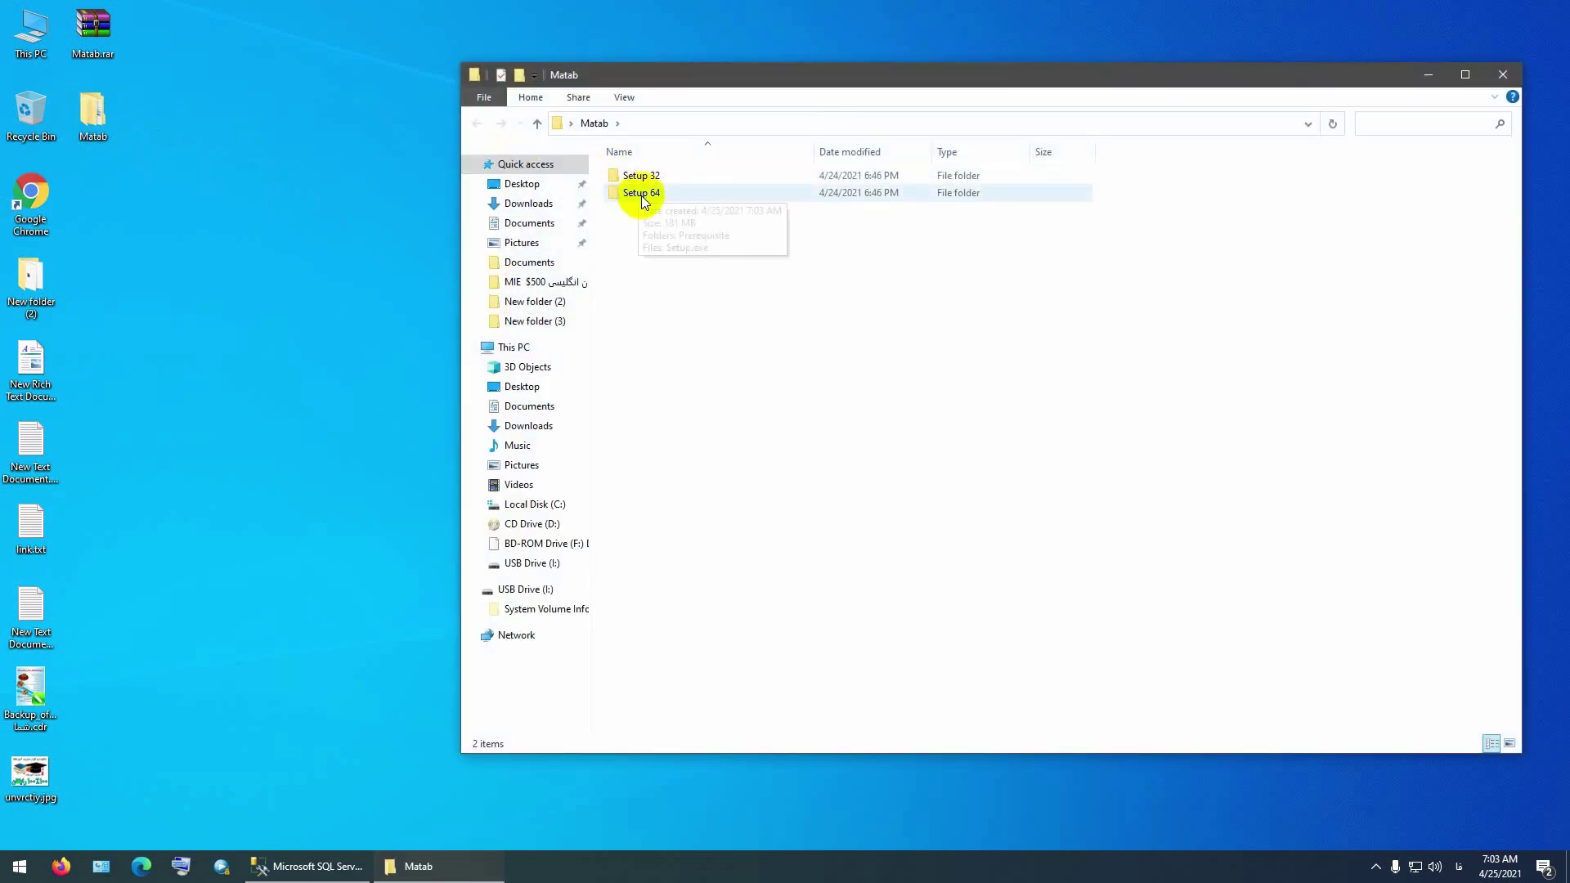
{"action": "left_click", "coordinate": [640, 178]}
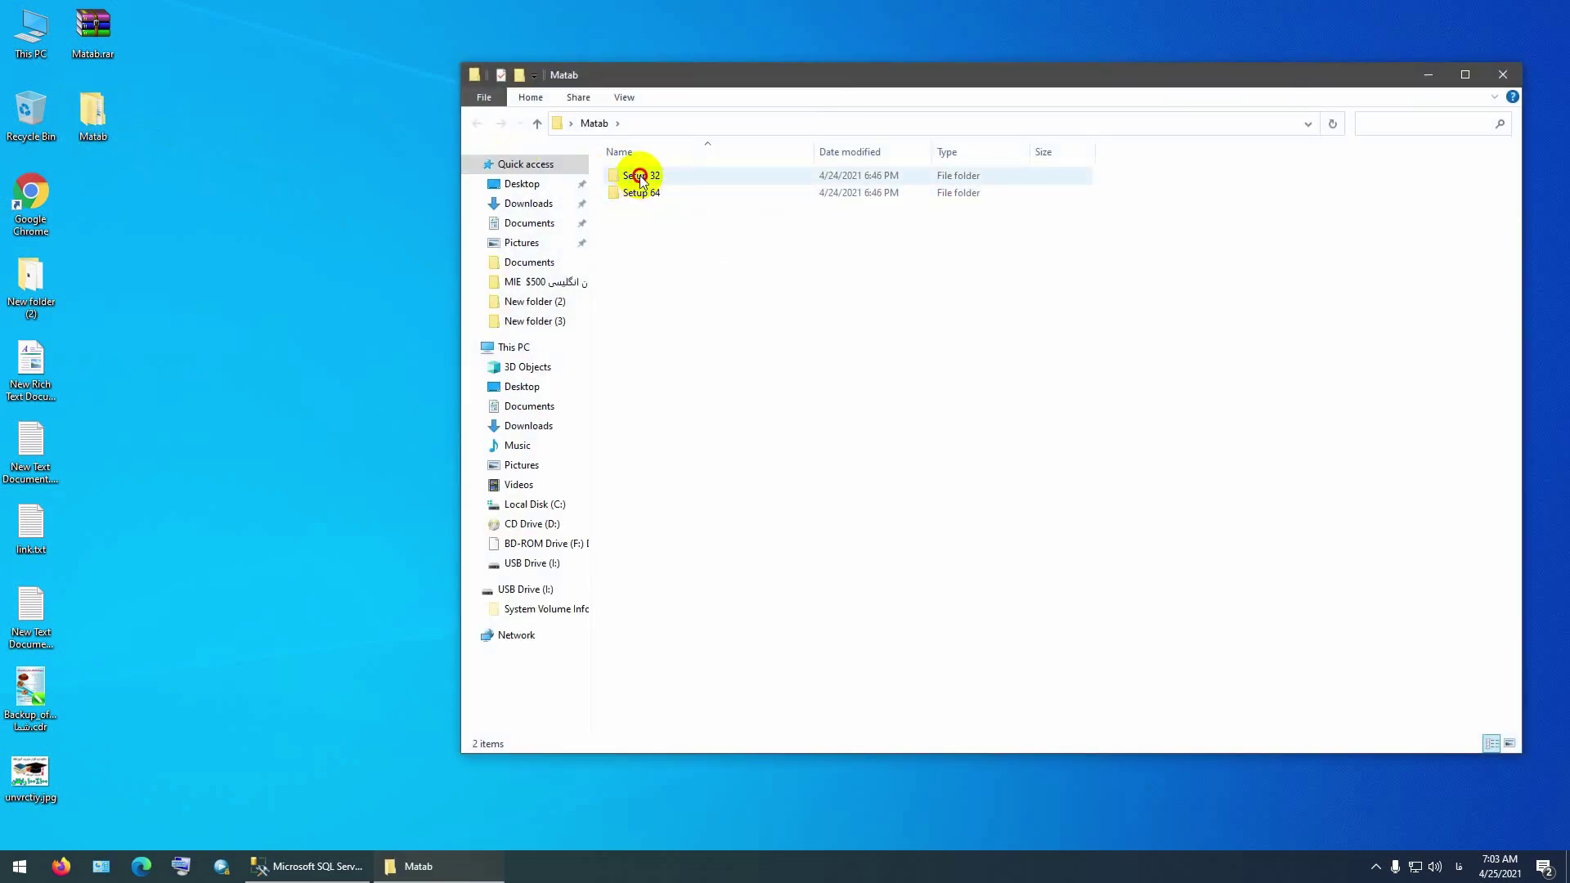
{"action": "left_click", "coordinate": [640, 196]}
{"action": "double_click", "coordinate": [646, 194]}
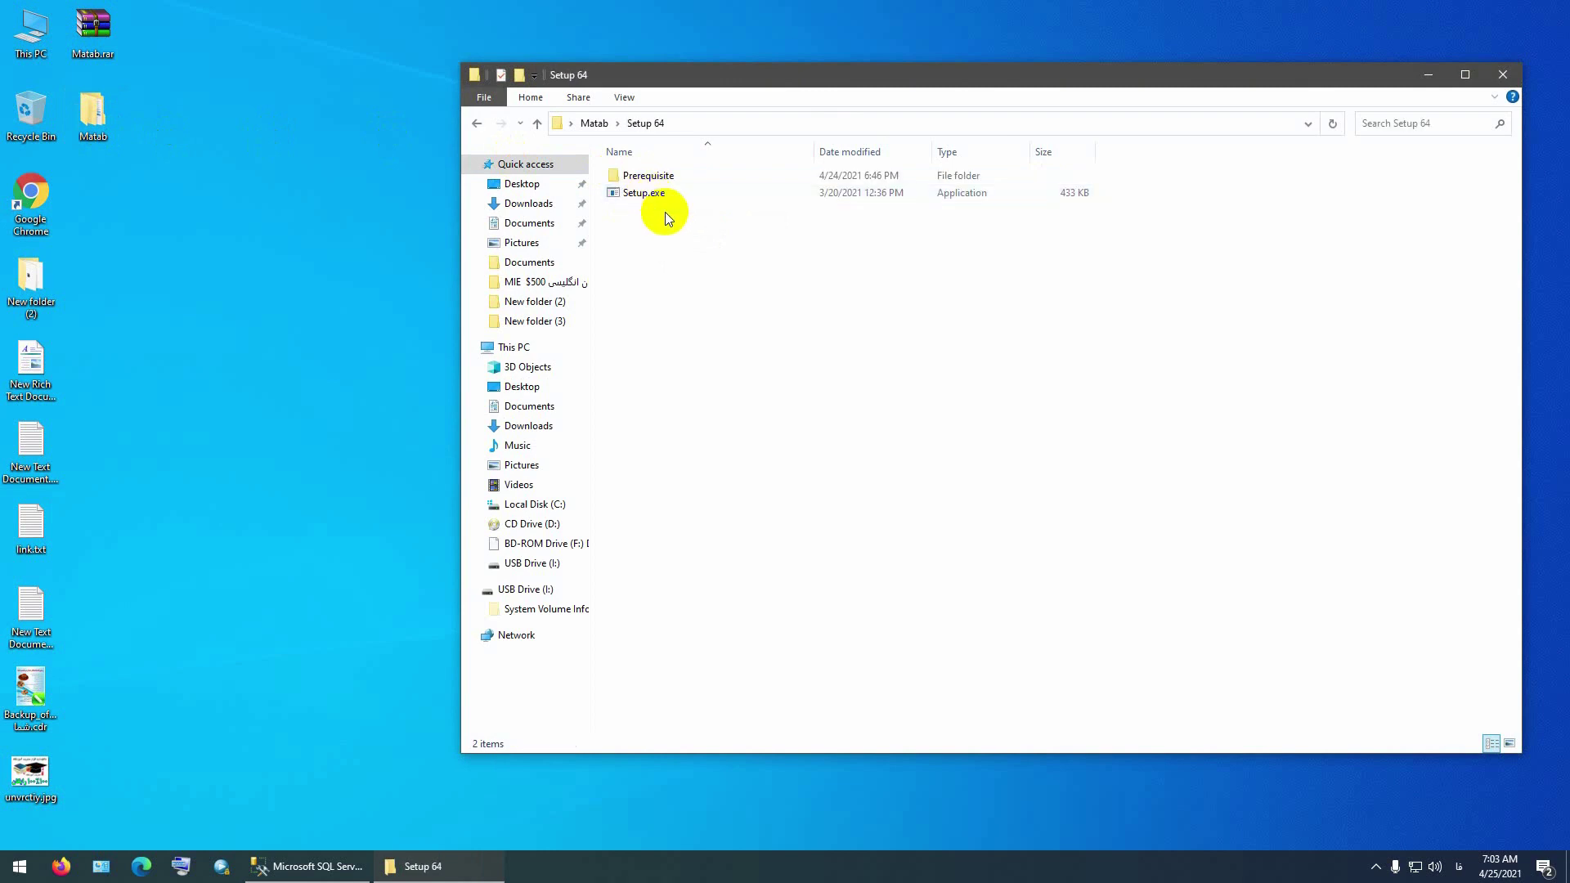
Move the Prerequisite folder and Setup.exe from Setup 64 to the desktop, and start the installation with Setup.exe
{"action": "left_click_drag", "start_coordinate": [748, 299], "coordinate": [306, 295]}
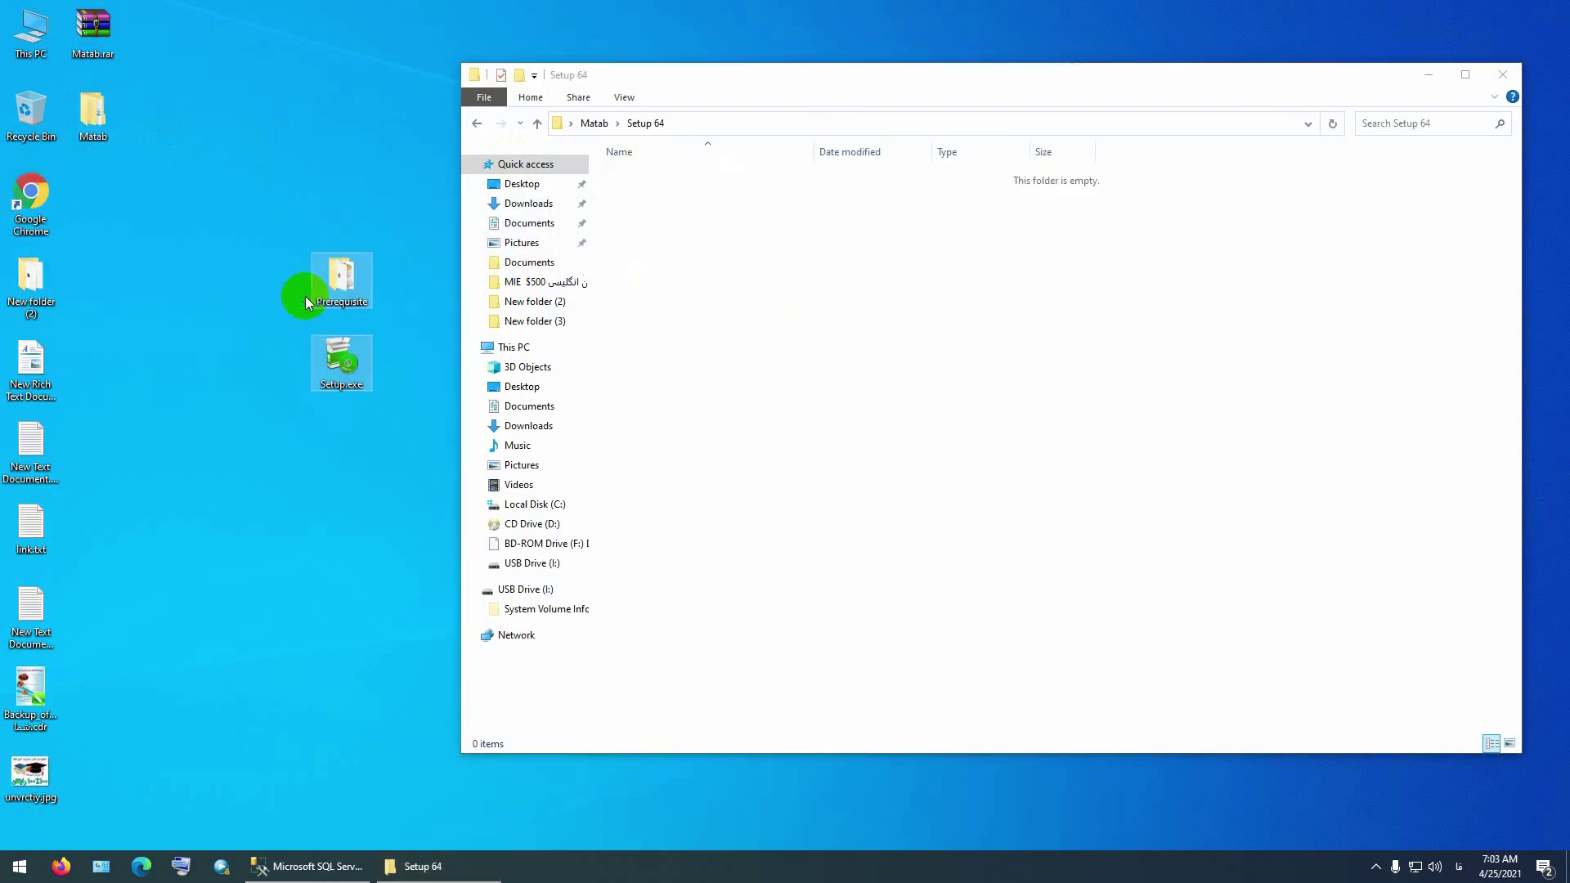
{"action": "left_click", "coordinate": [414, 329]}
{"action": "right_click", "coordinate": [345, 374]}
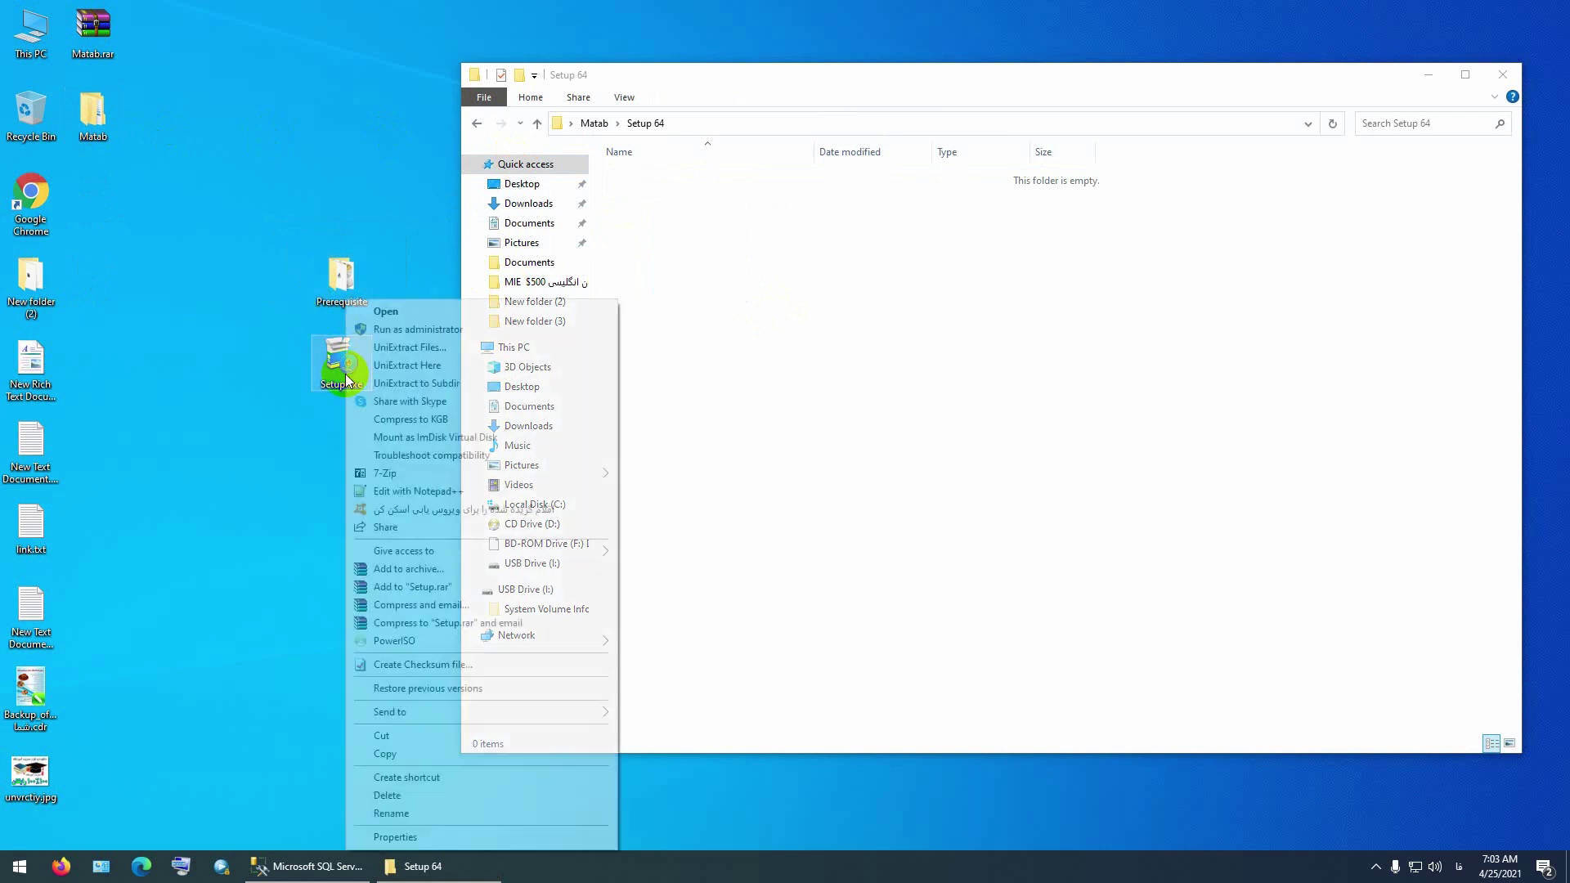
{"action": "left_click", "coordinate": [392, 308]}
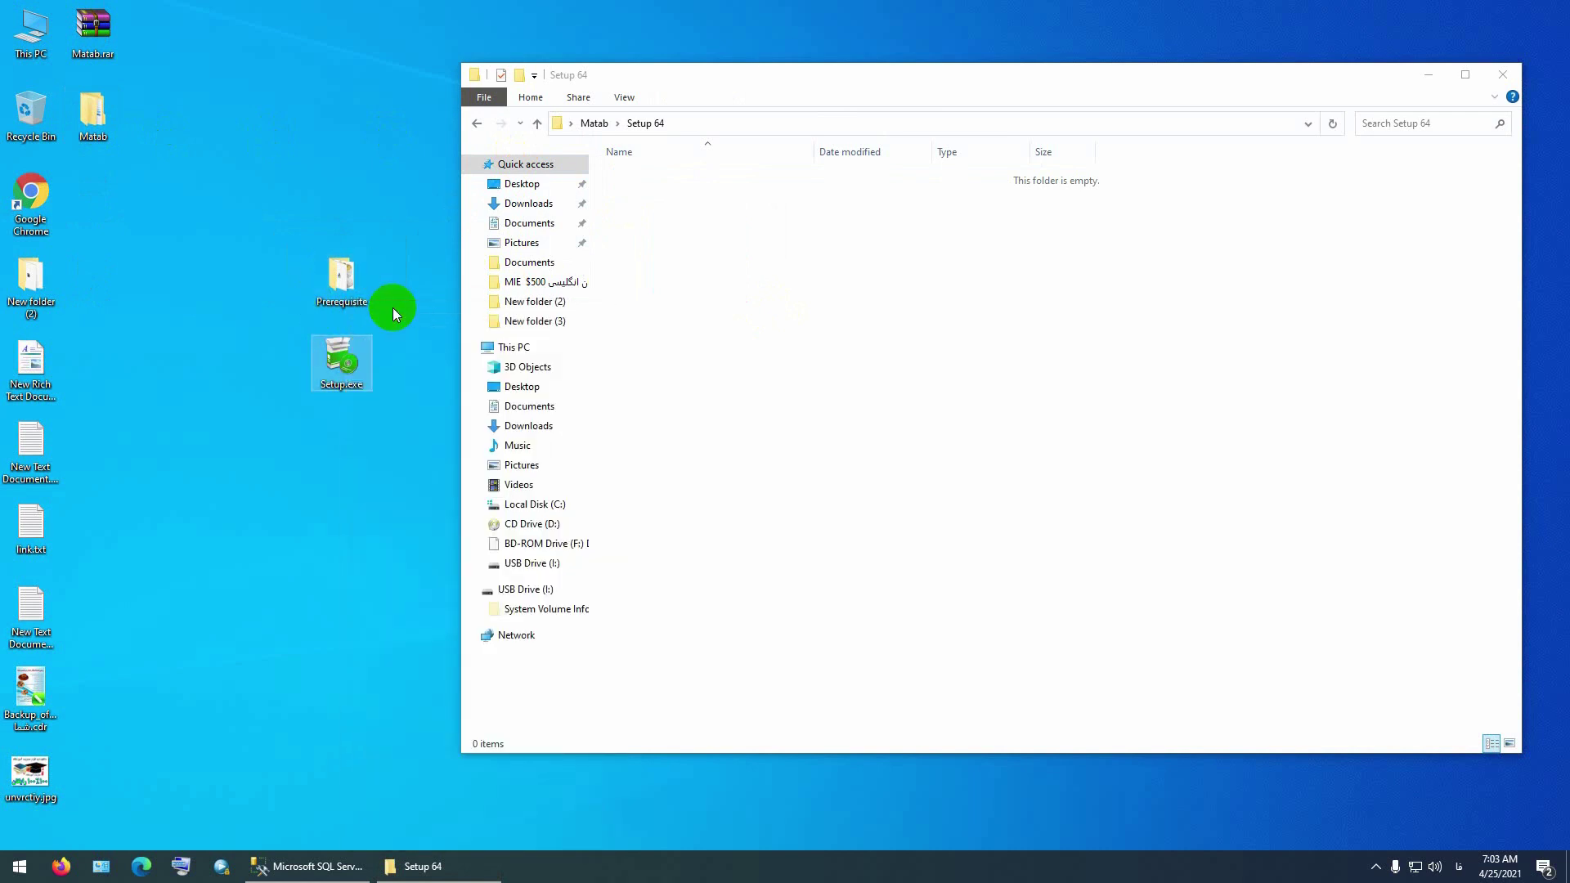
{"action": "left_click", "coordinate": [1501, 90]}
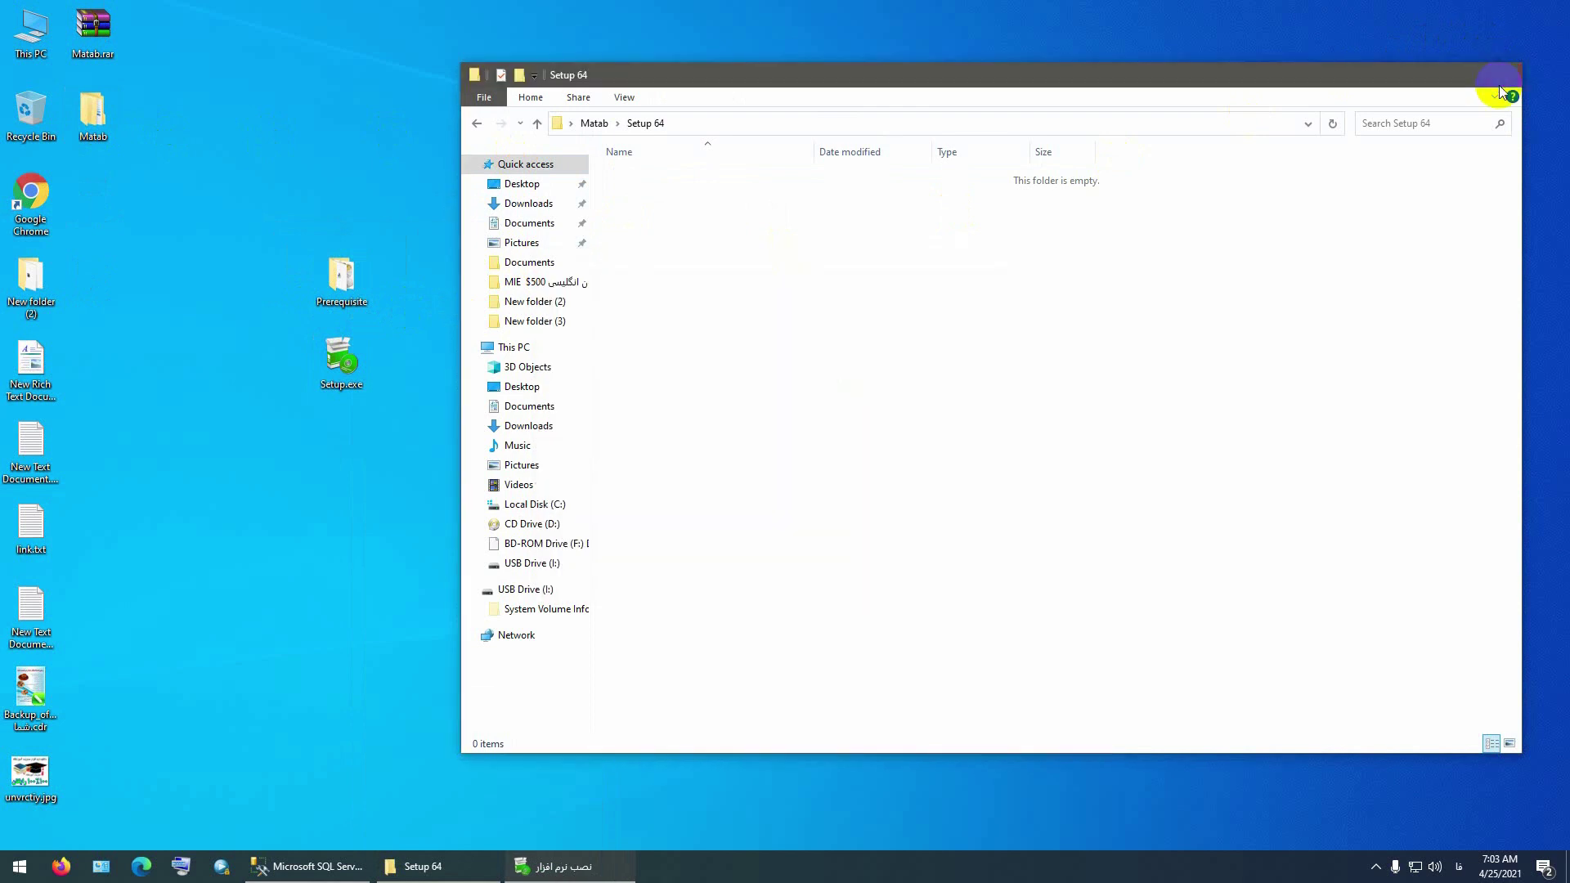
{"action": "left_click", "coordinate": [988, 574]}
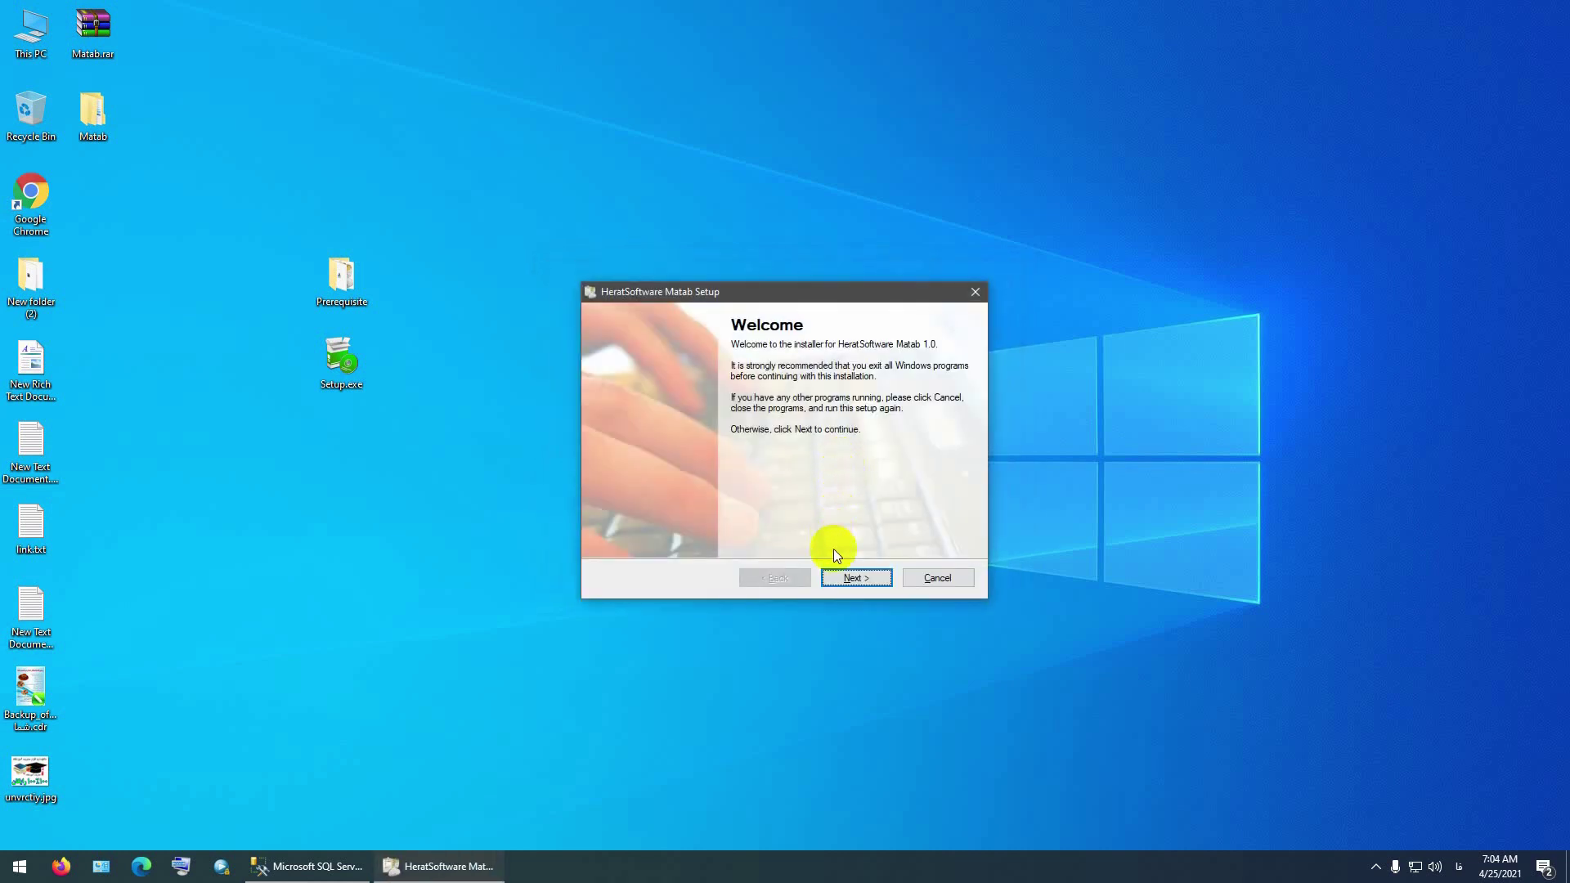
Accept the license agreement and install HeratSoftware Matab in C:\Program Files\HeratSoftware Matab with the HeratSoftware Matab shortcut folder
{"action": "left_click", "coordinate": [854, 577]}
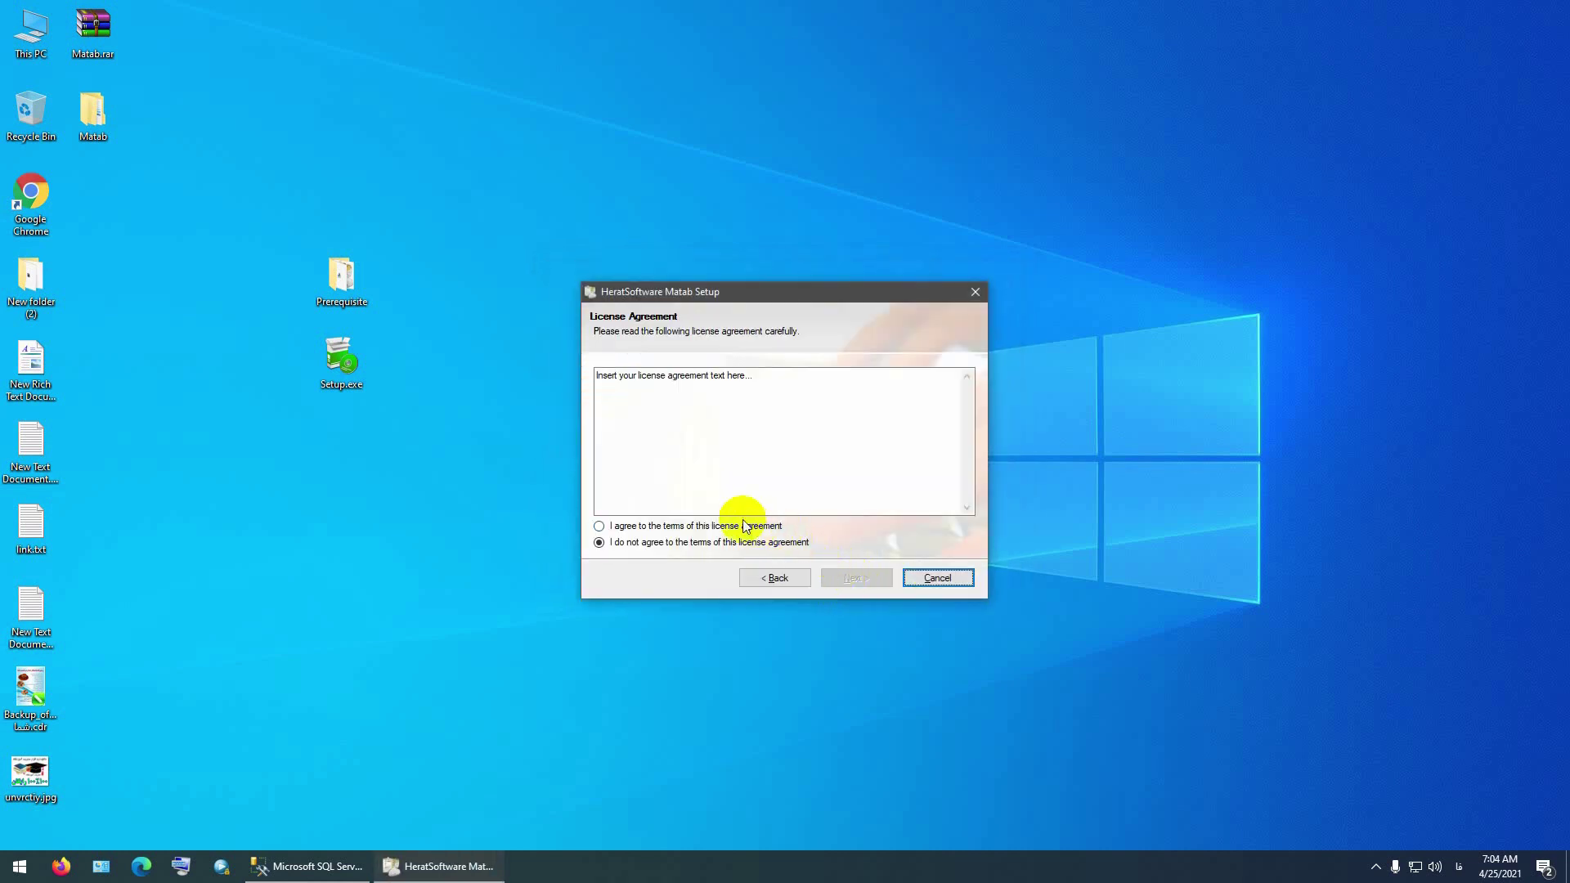
{"action": "left_click", "coordinate": [730, 526]}
{"action": "left_click", "coordinate": [847, 574]}
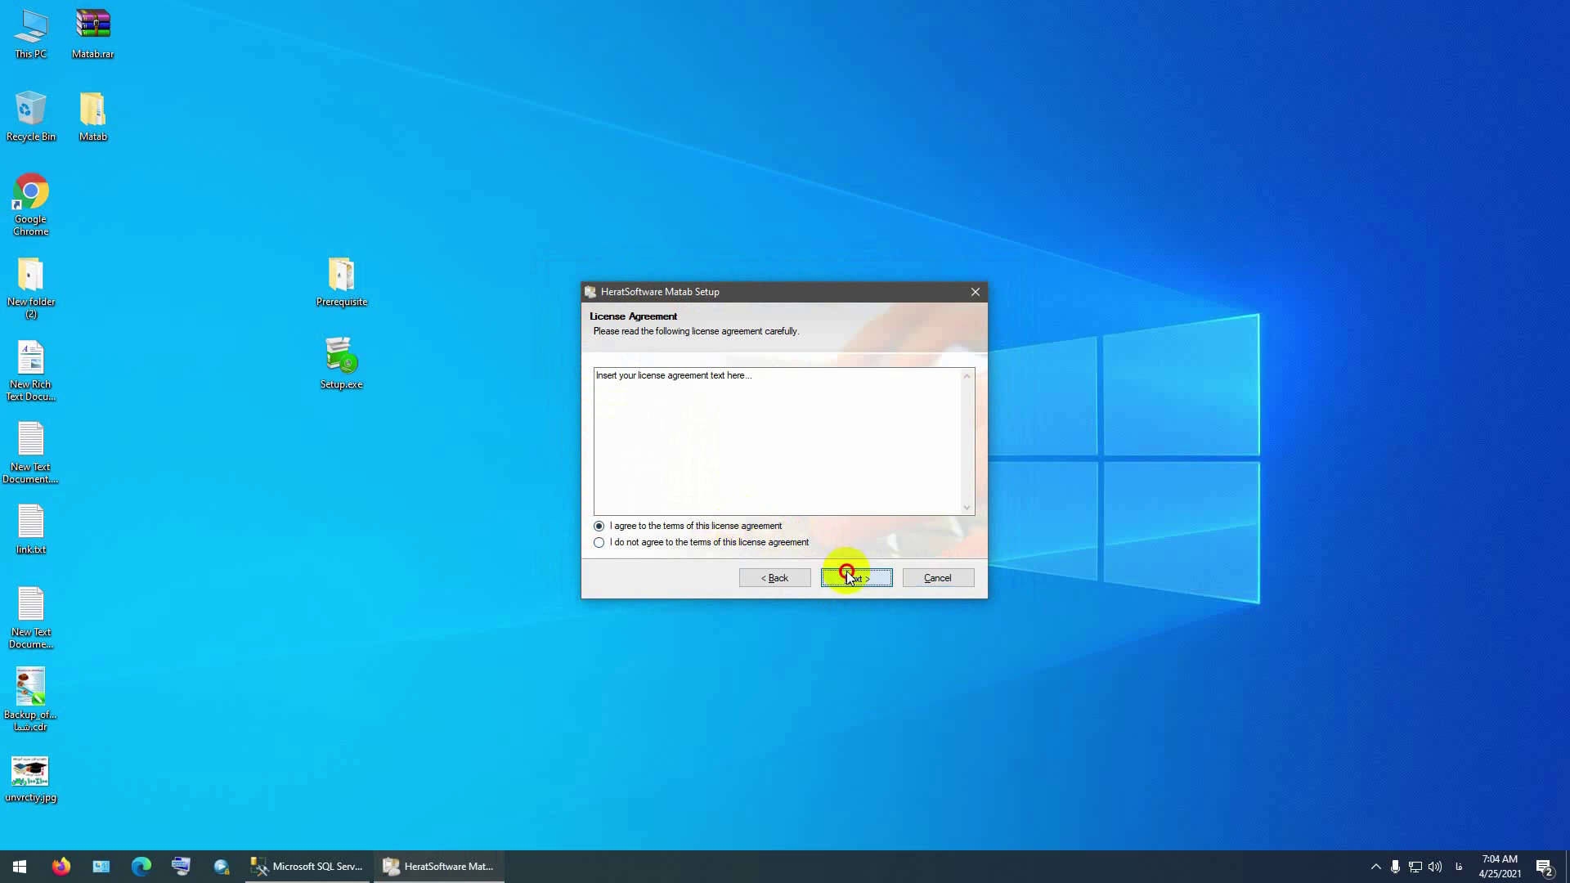
{"action": "left_click", "coordinate": [849, 577]}
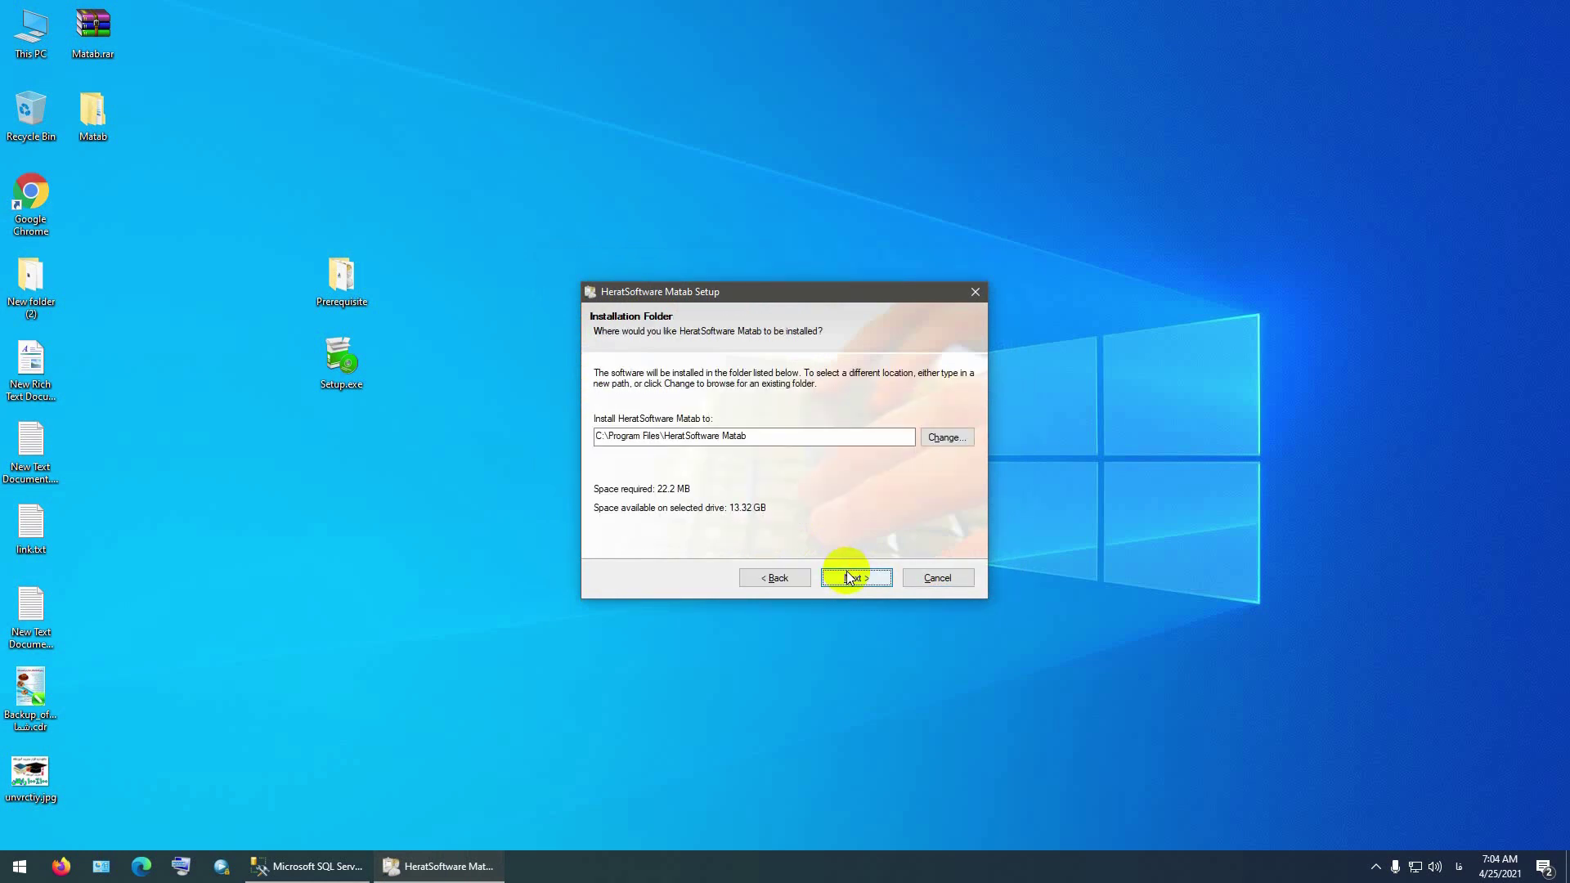
{"action": "left_click", "coordinate": [849, 577]}
{"action": "left_click", "coordinate": [849, 578]}
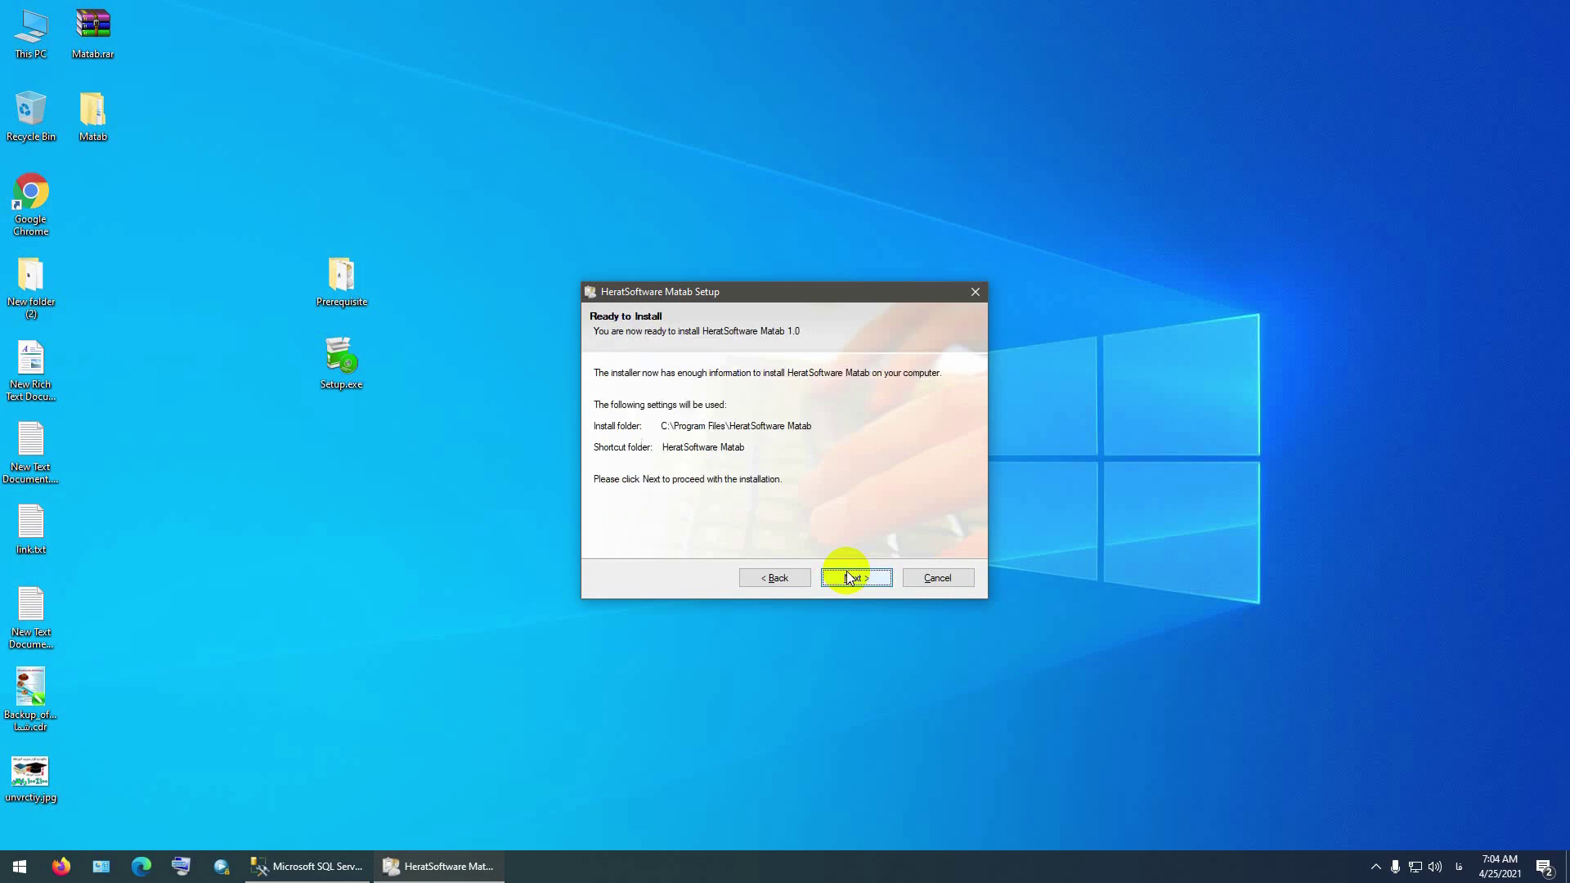
{"action": "left_click", "coordinate": [849, 577]}
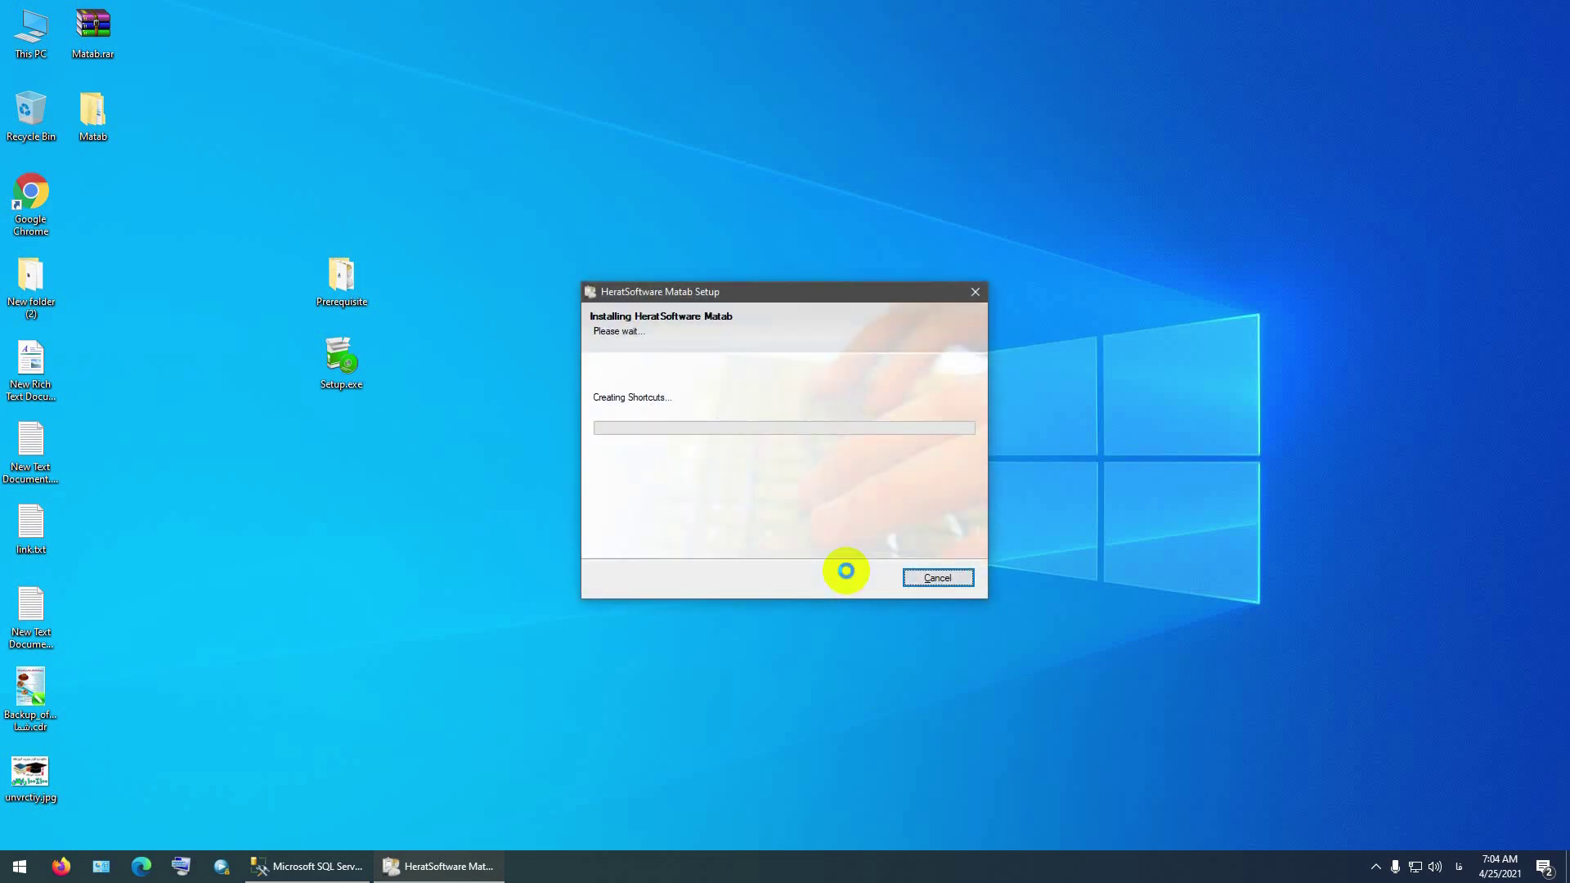
{"action": "left_click", "coordinate": [849, 577]}
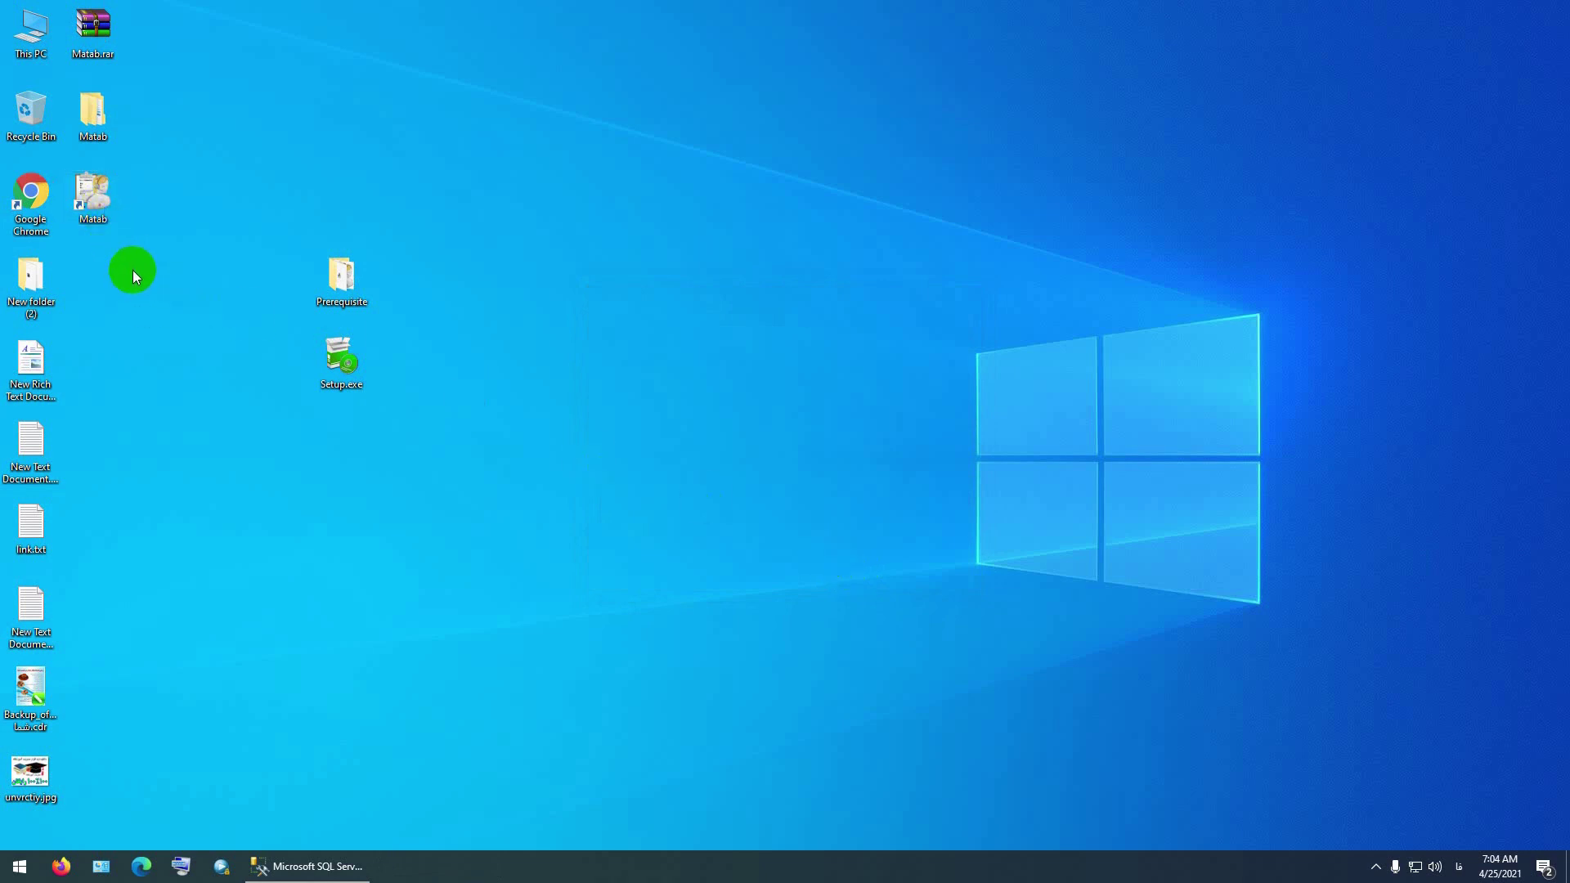
Switch to SQL Server Management Studio and start attaching a database, opening the browser for locating its file
{"action": "left_click", "coordinate": [324, 866]}
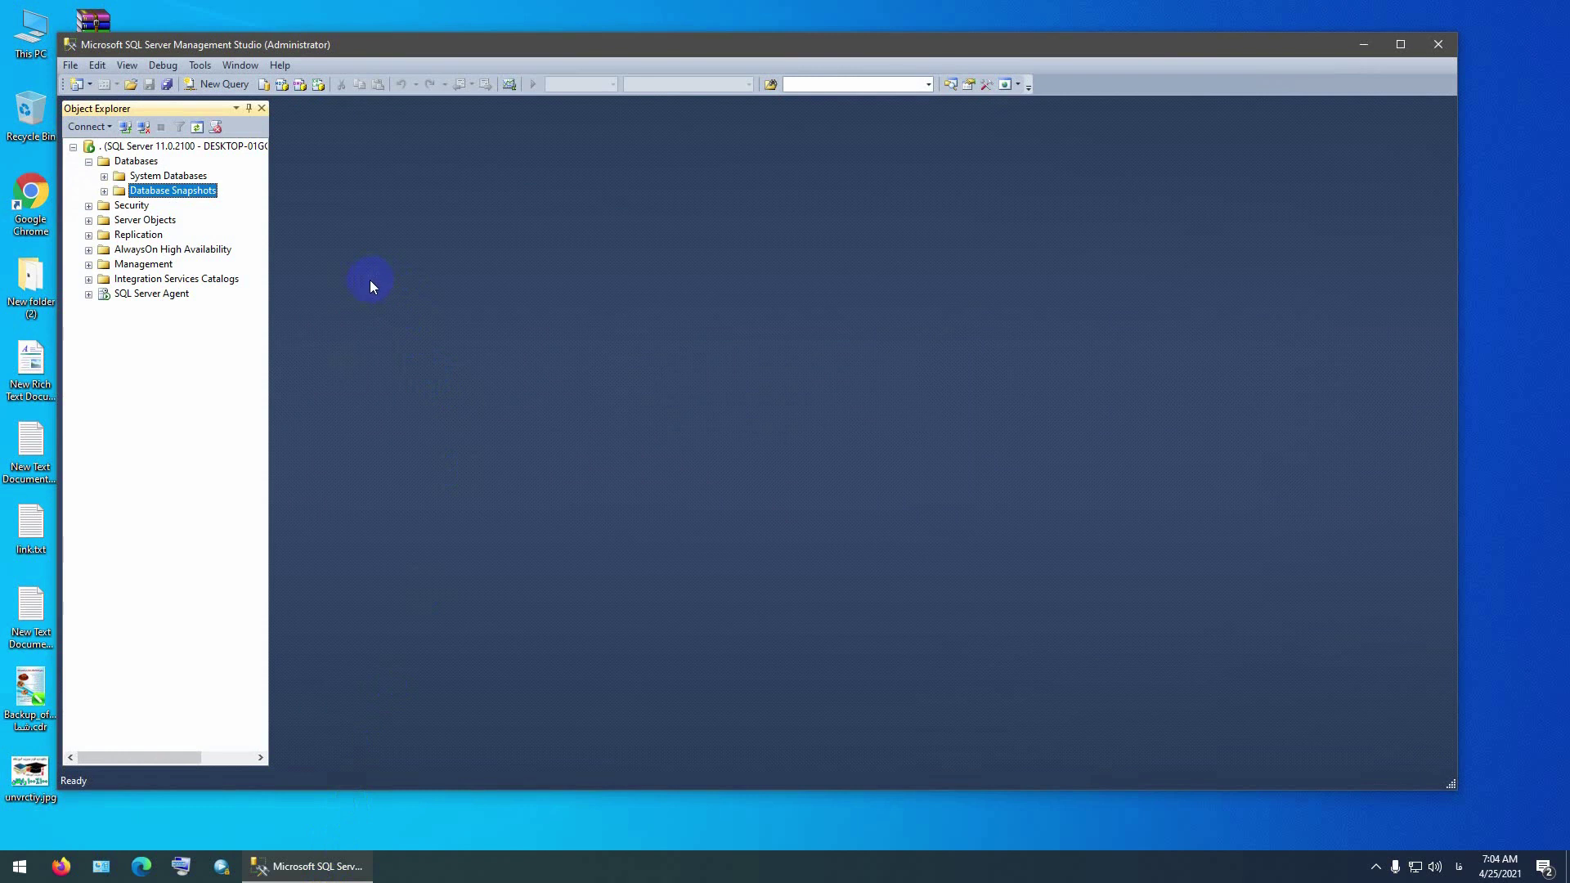
{"action": "right_click", "coordinate": [145, 163]}
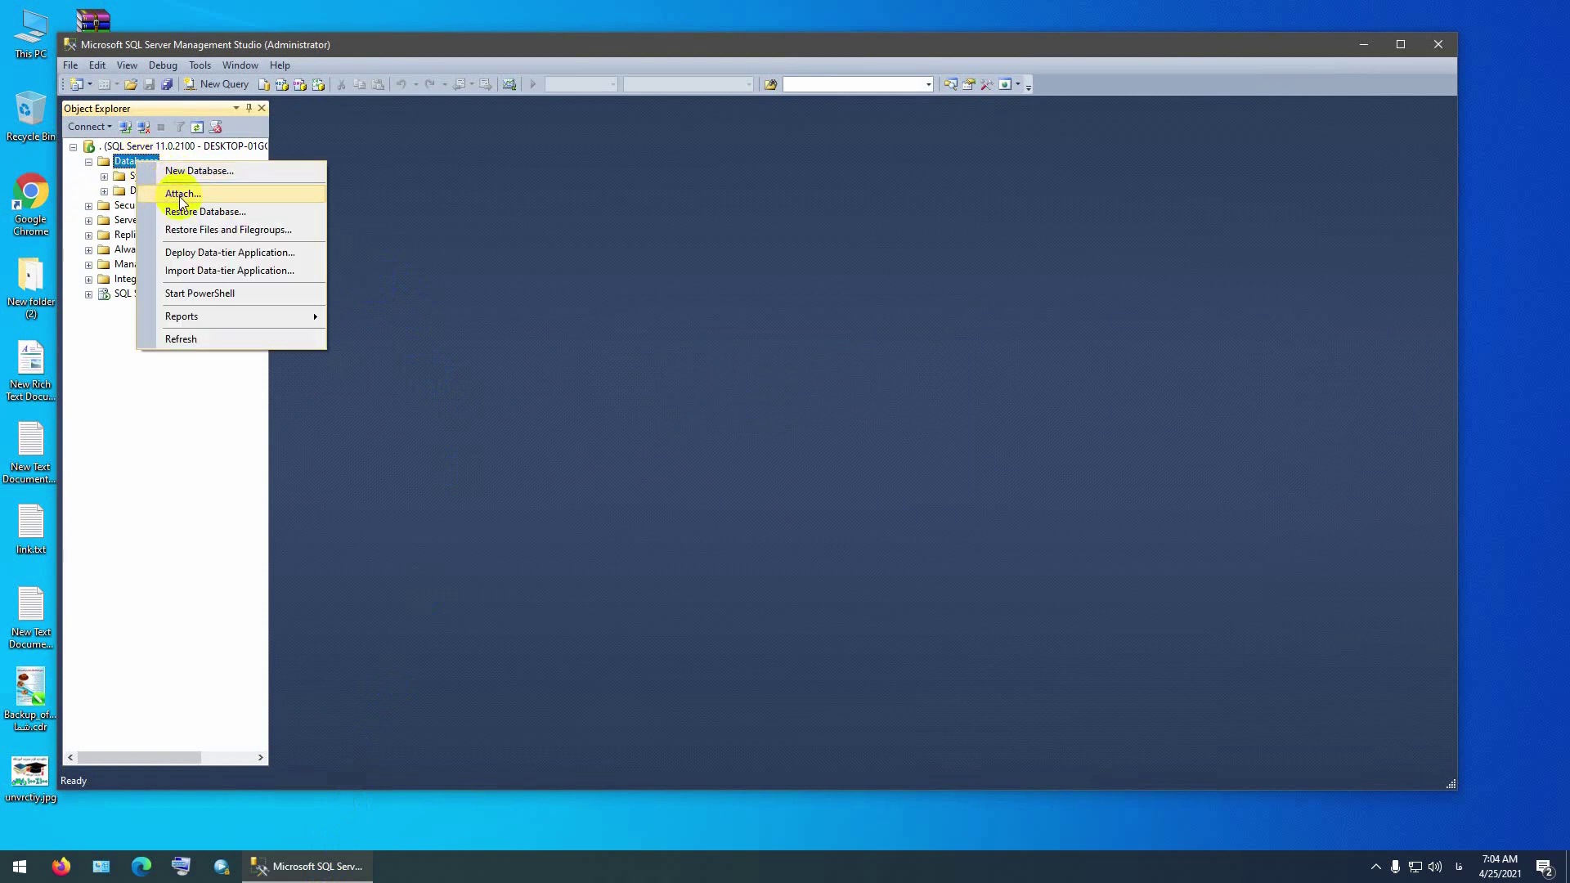
{"action": "left_click", "coordinate": [116, 157]}
{"action": "right_click", "coordinate": [116, 155]}
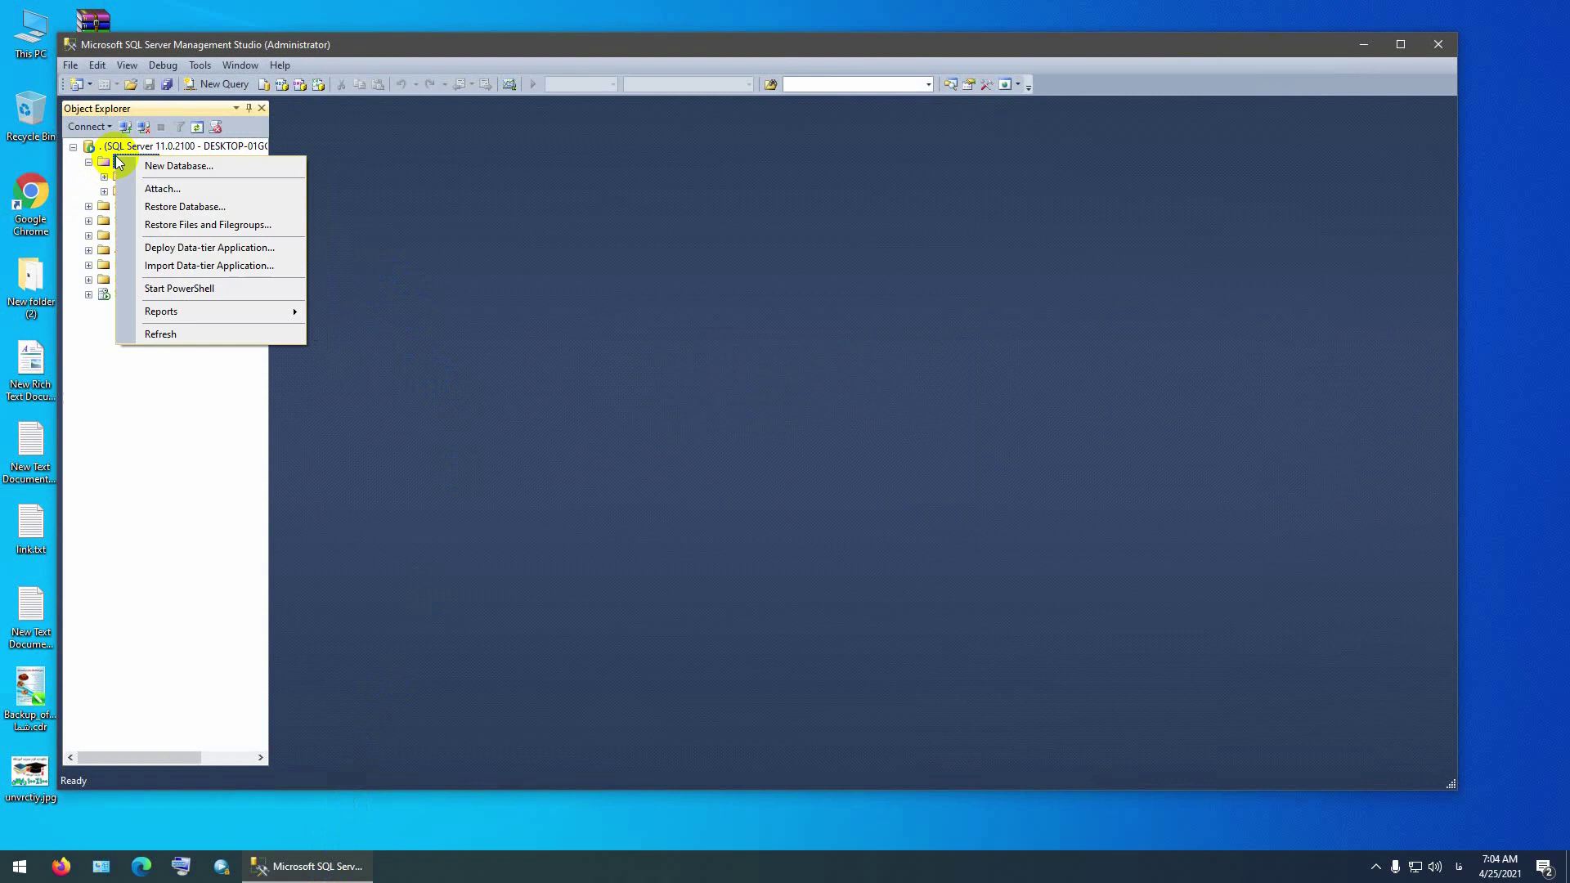
{"action": "left_click", "coordinate": [153, 189]}
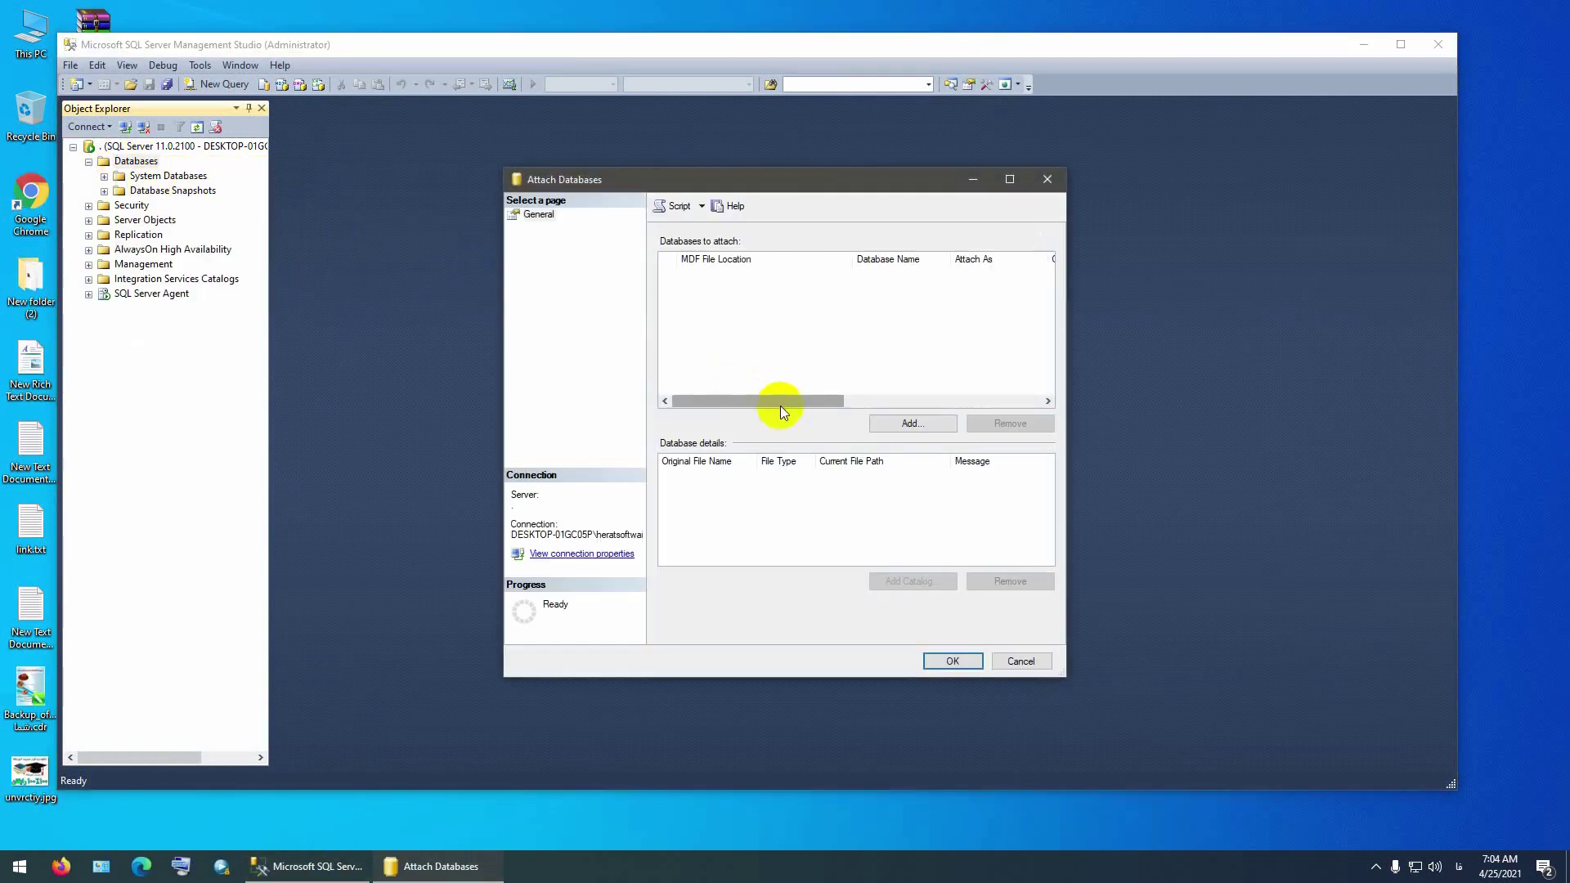
{"action": "left_click", "coordinate": [915, 427]}
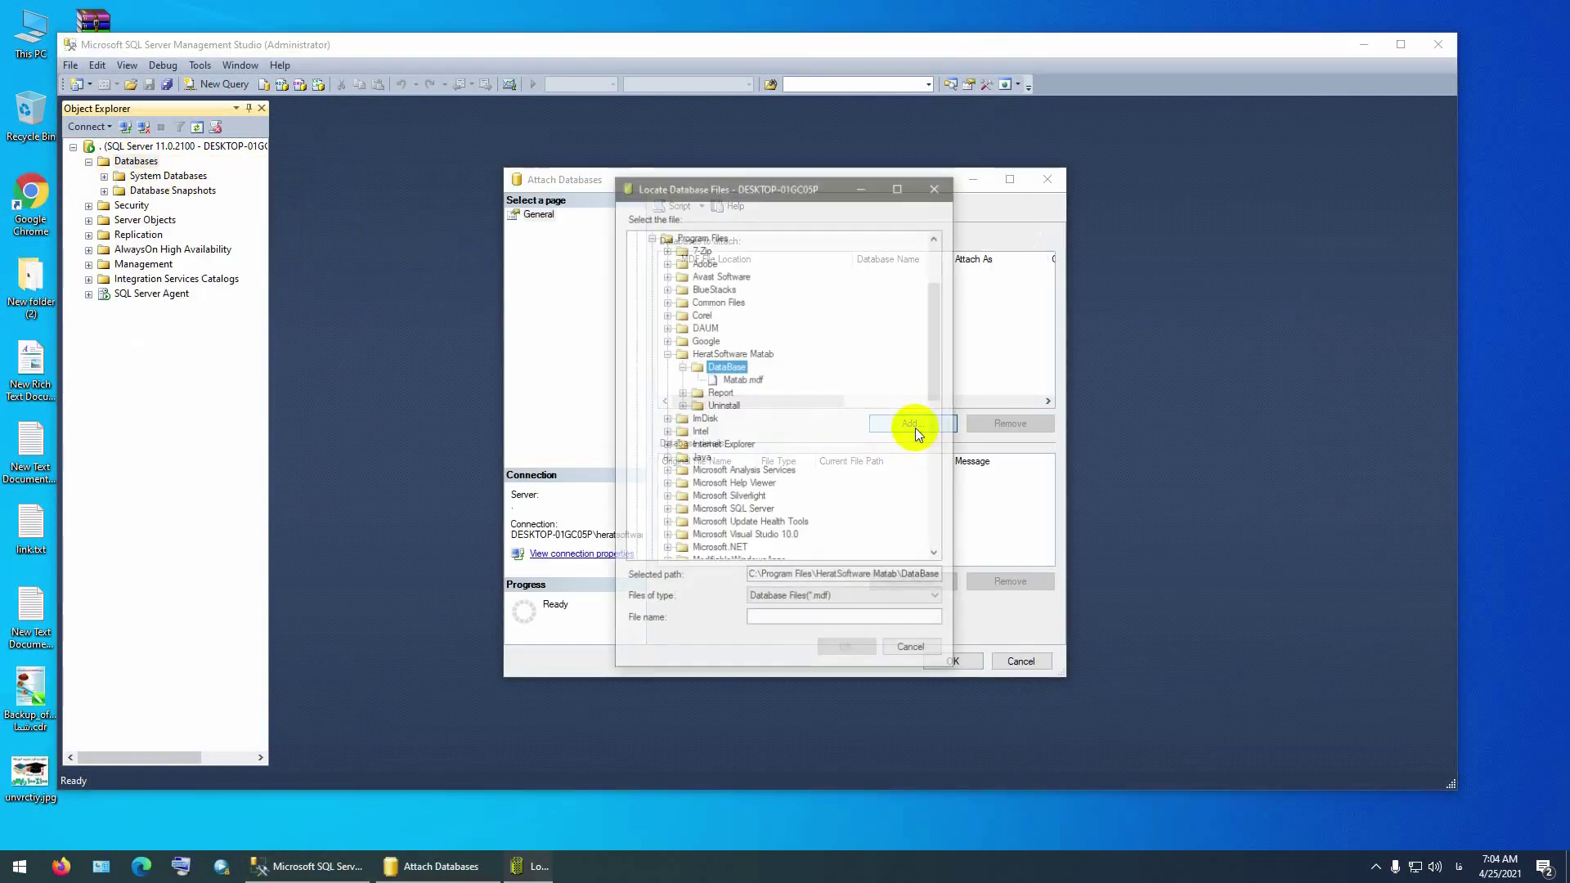
Select Matab.mdf from C:\Program Files\HeratSoftware Matab\DataBase and attach it as the Matab database
{"action": "left_click", "coordinate": [666, 354]}
{"action": "left_click", "coordinate": [651, 237]}
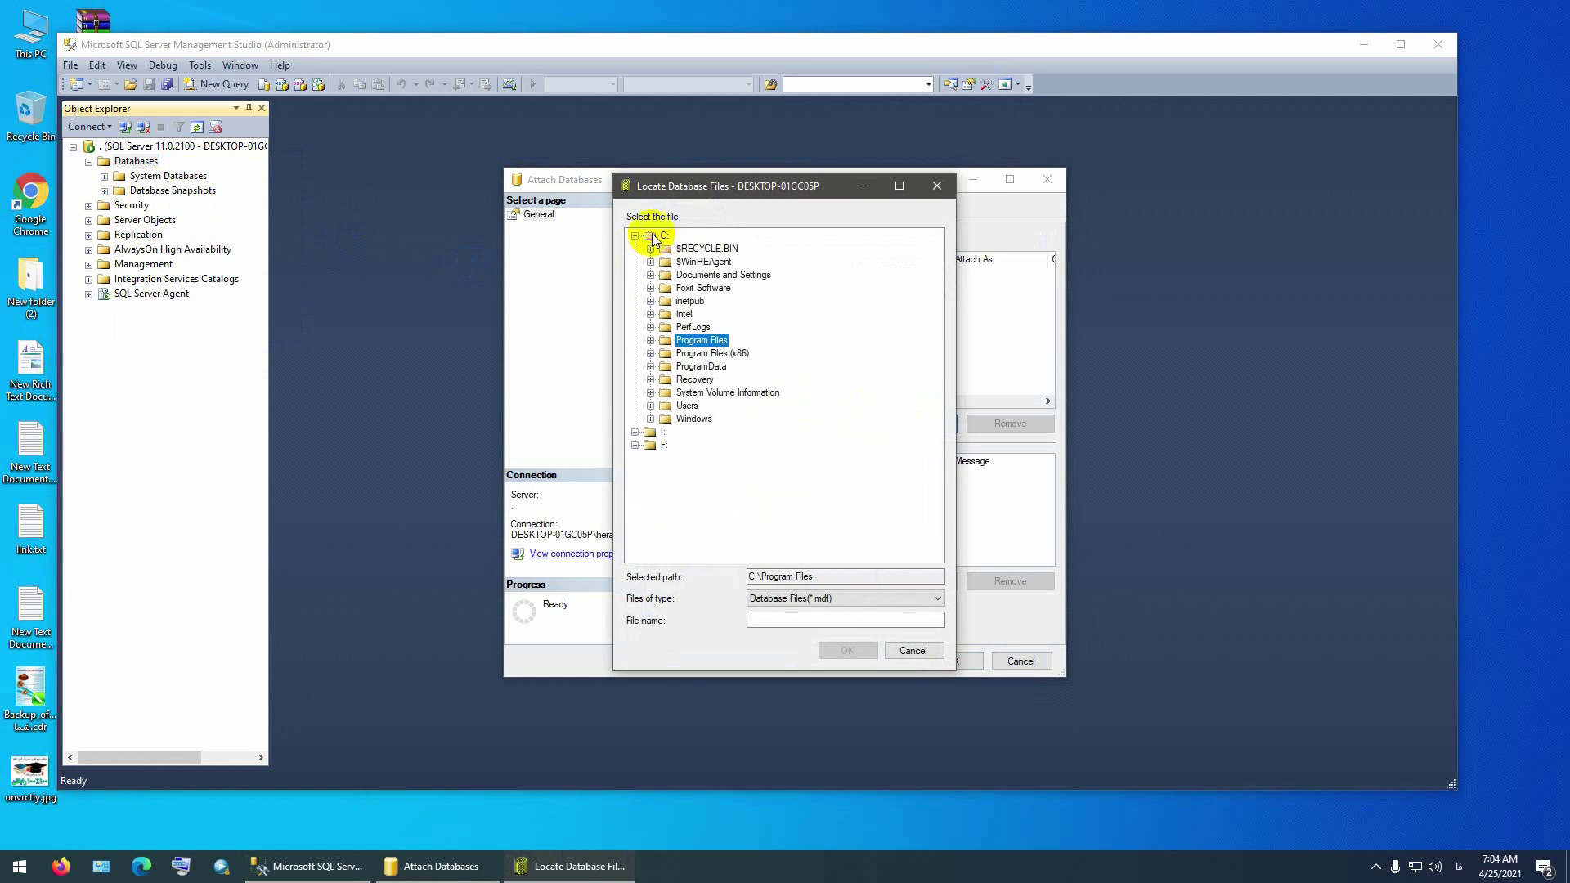
{"action": "left_click", "coordinate": [651, 341]}
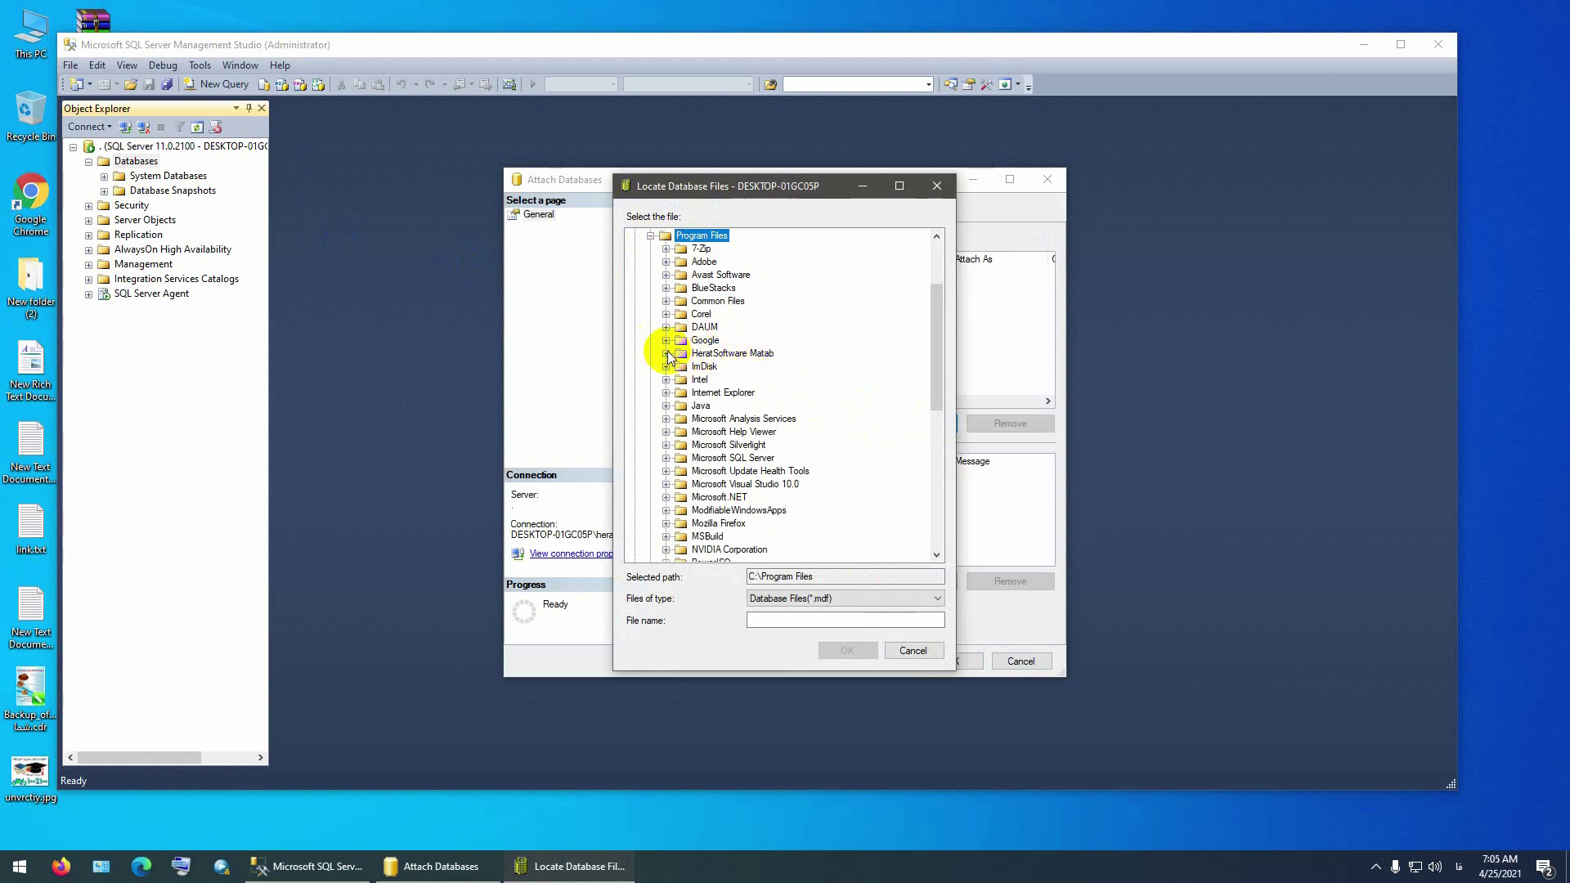
{"action": "left_click", "coordinate": [665, 354]}
{"action": "left_click", "coordinate": [681, 367]}
{"action": "left_click", "coordinate": [743, 380]}
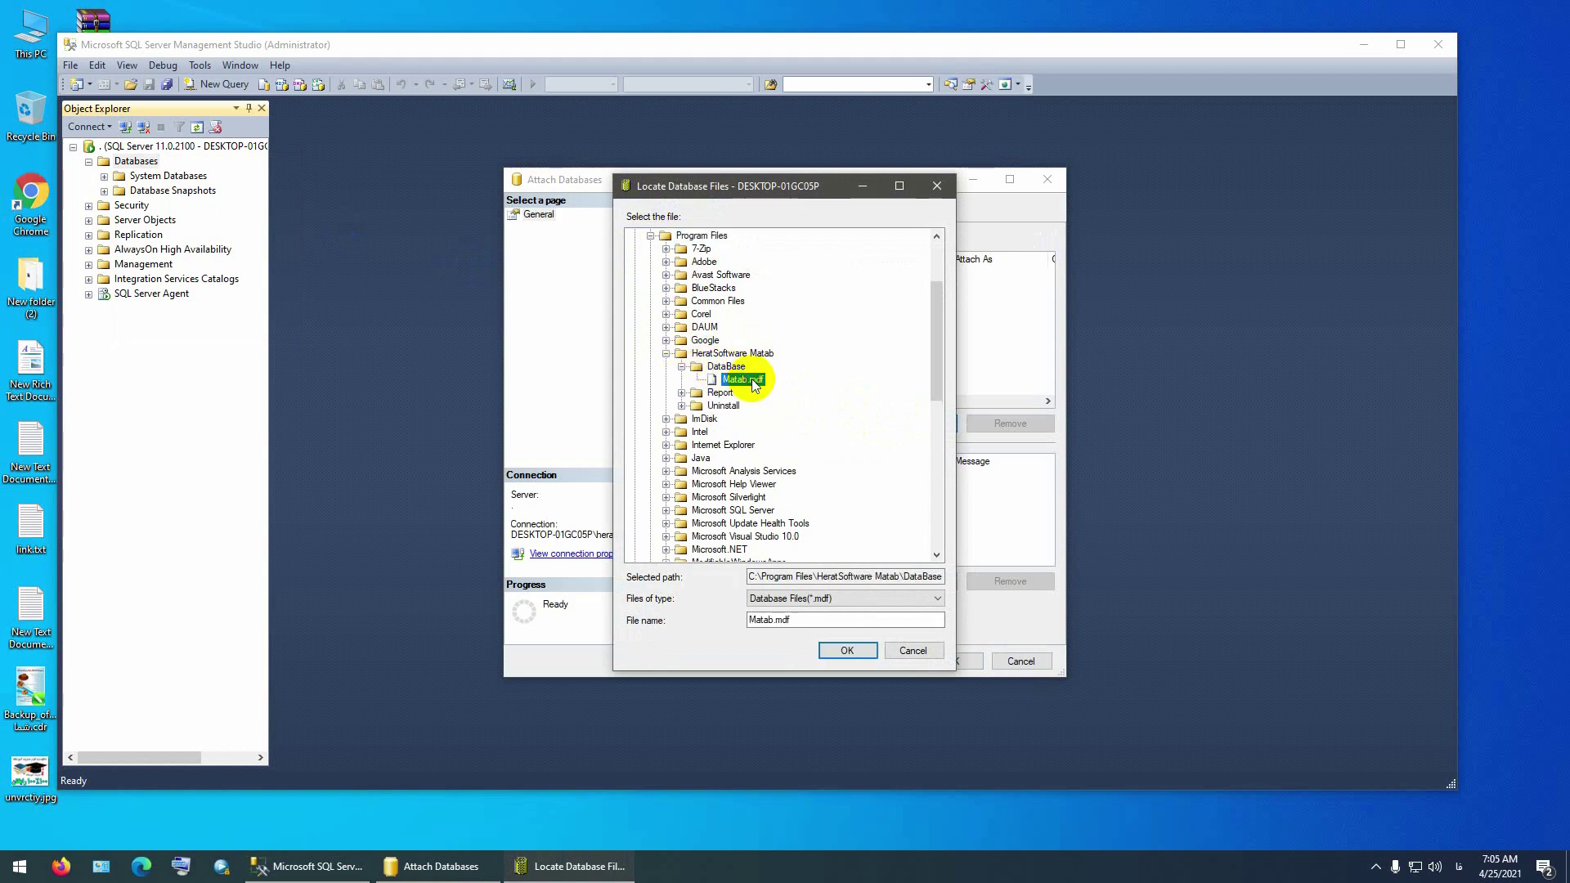
{"action": "left_click", "coordinate": [826, 651]}
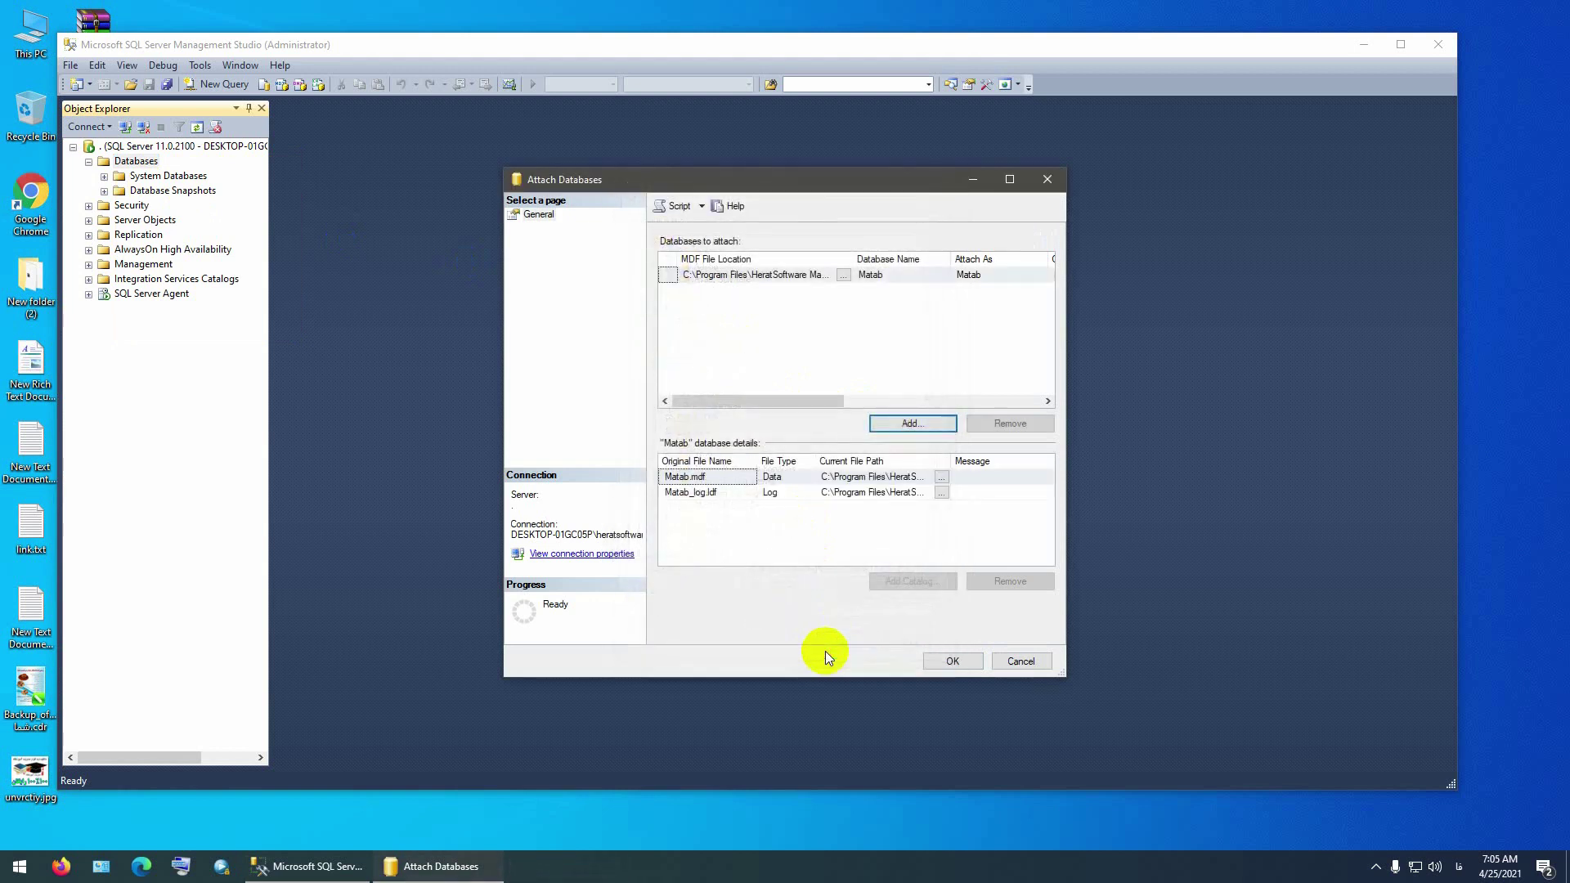
{"action": "left_click", "coordinate": [937, 661]}
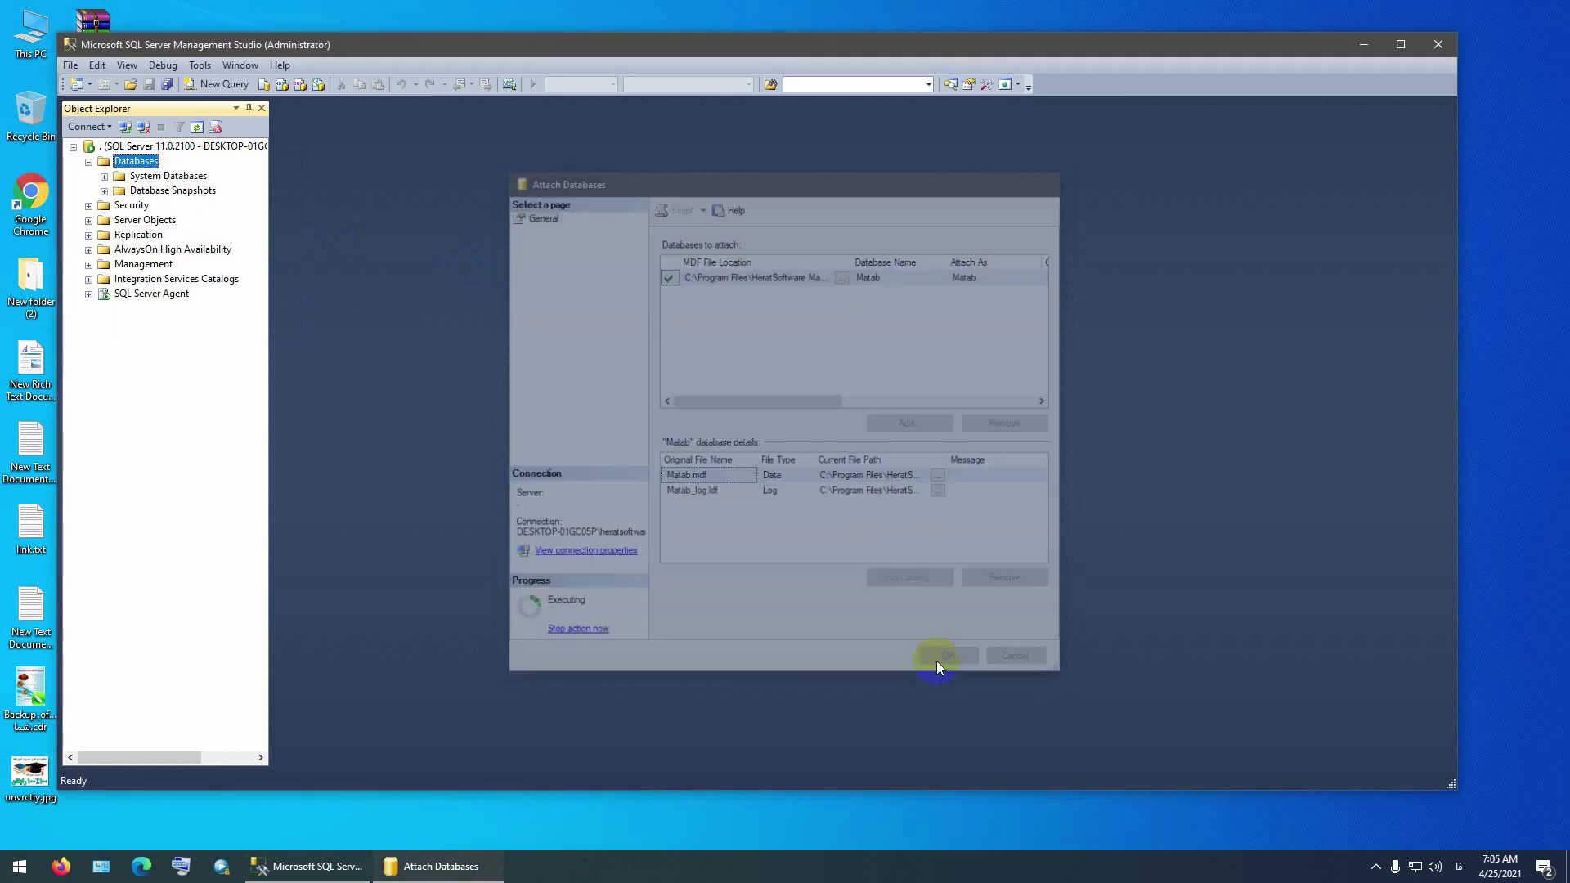
Minimize SQL Server Management Studio, and launch Matab from its desktop shortcut together with the on-screen keyboard
{"action": "left_click", "coordinate": [1367, 41]}
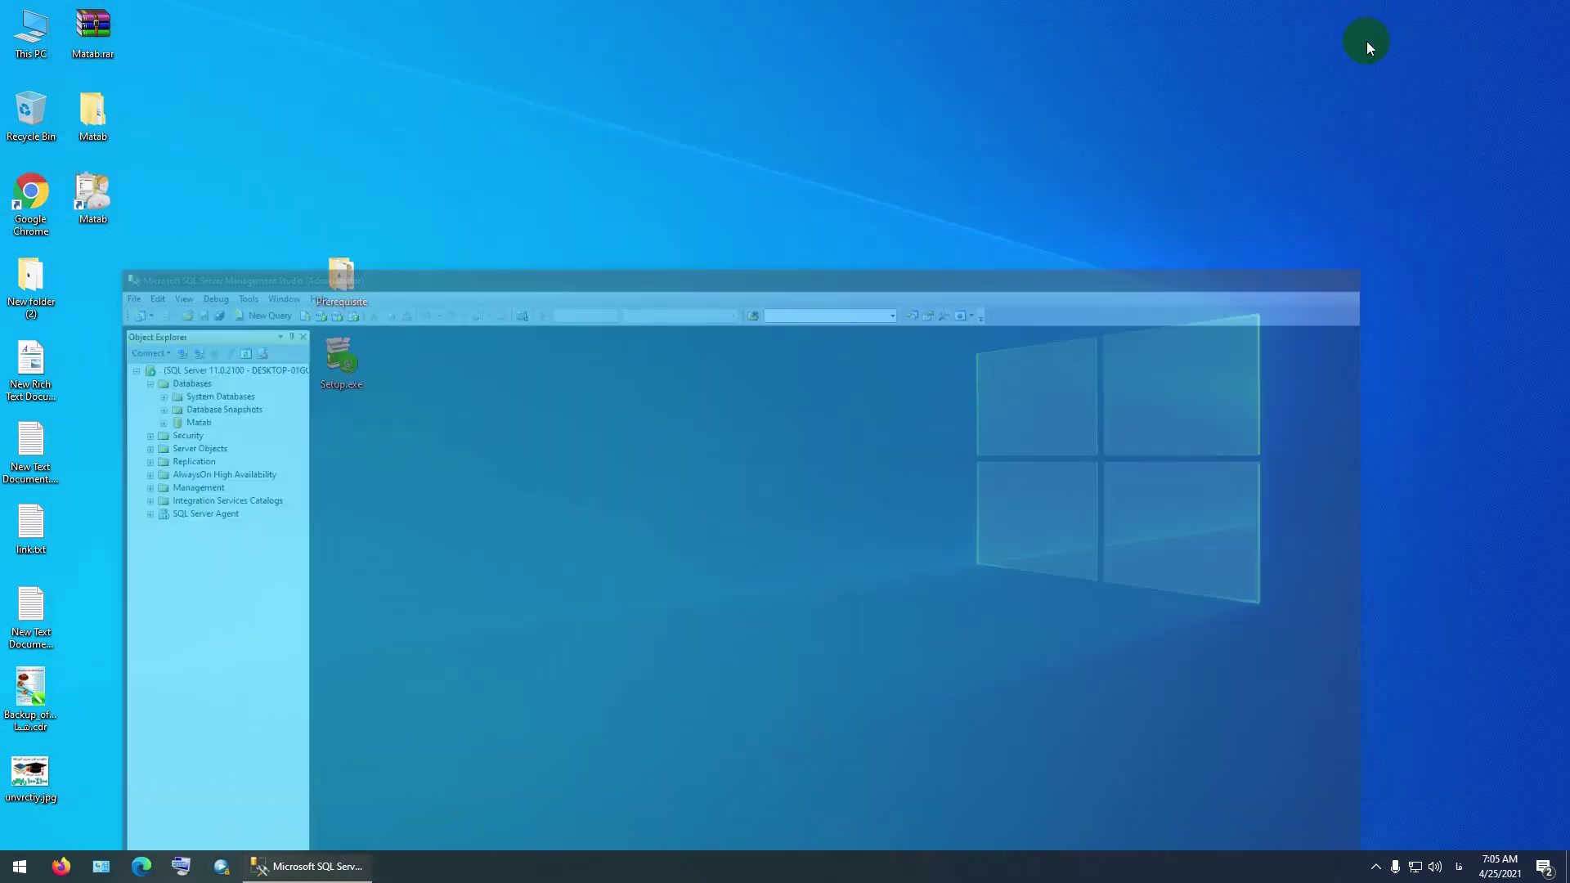
{"action": "right_click", "coordinate": [115, 187]}
{"action": "left_click", "coordinate": [123, 195]}
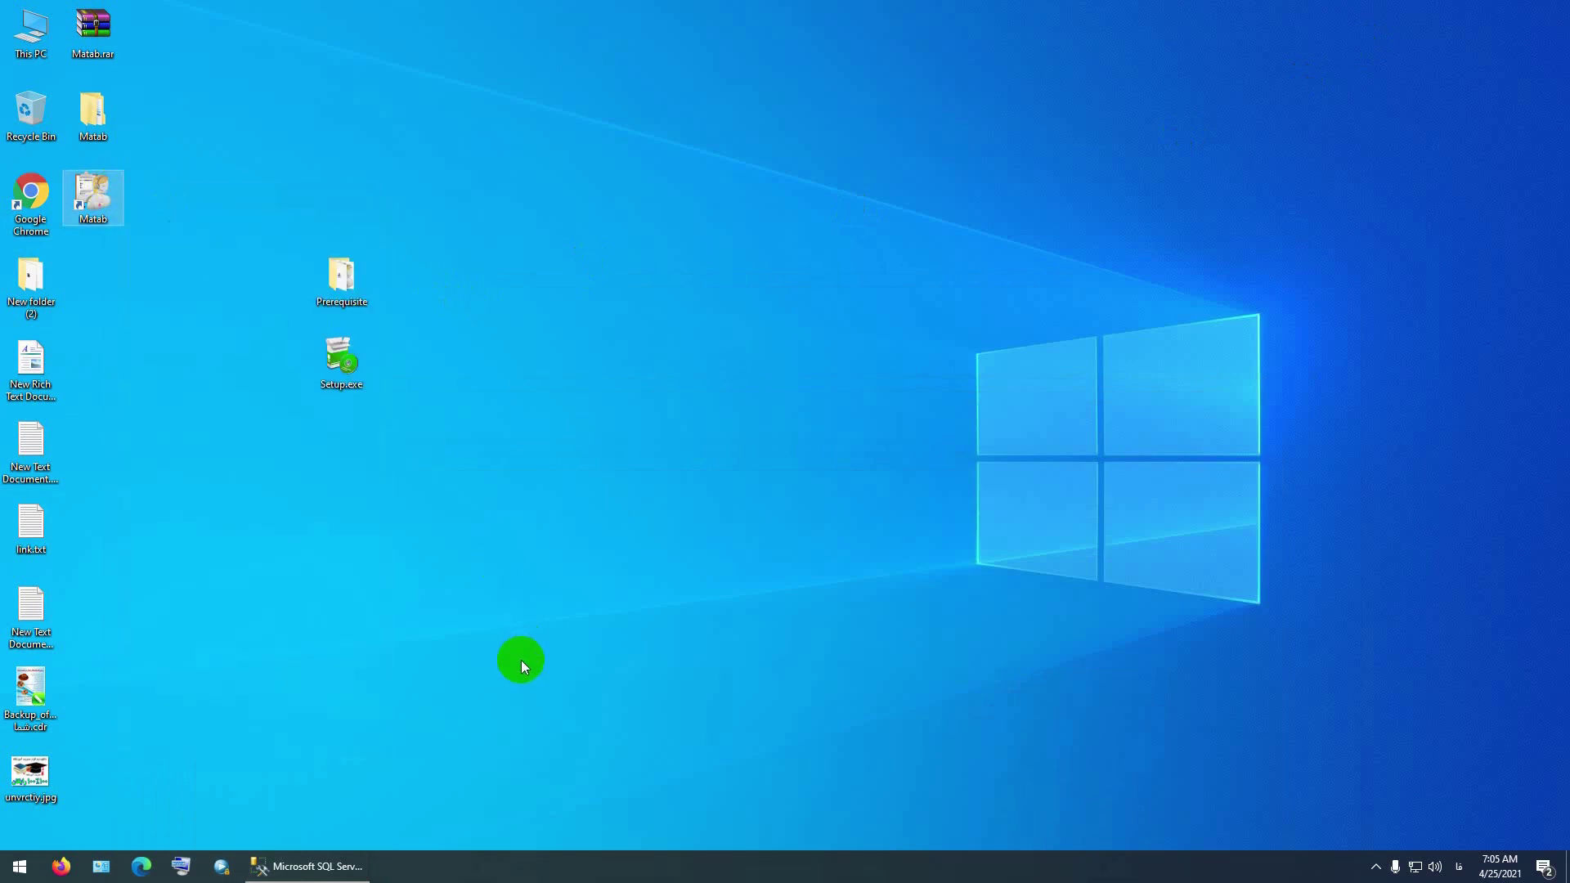
{"action": "left_click", "coordinate": [182, 858]}
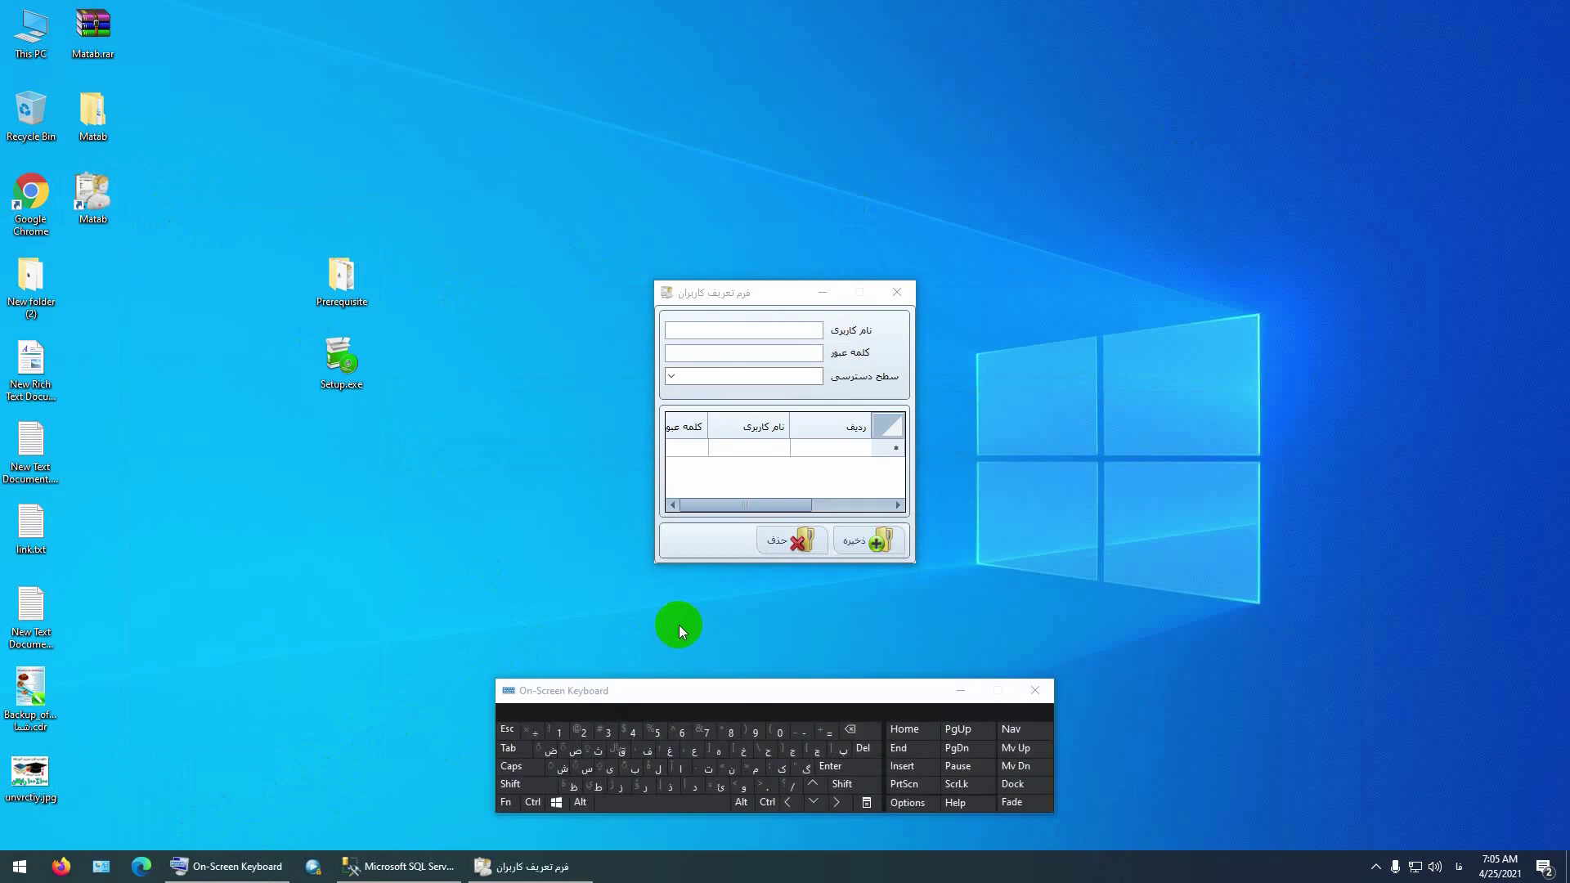
Switch the input language to English and enter the user name h and the account password in the user definition form
{"action": "left_click", "coordinate": [822, 324]}
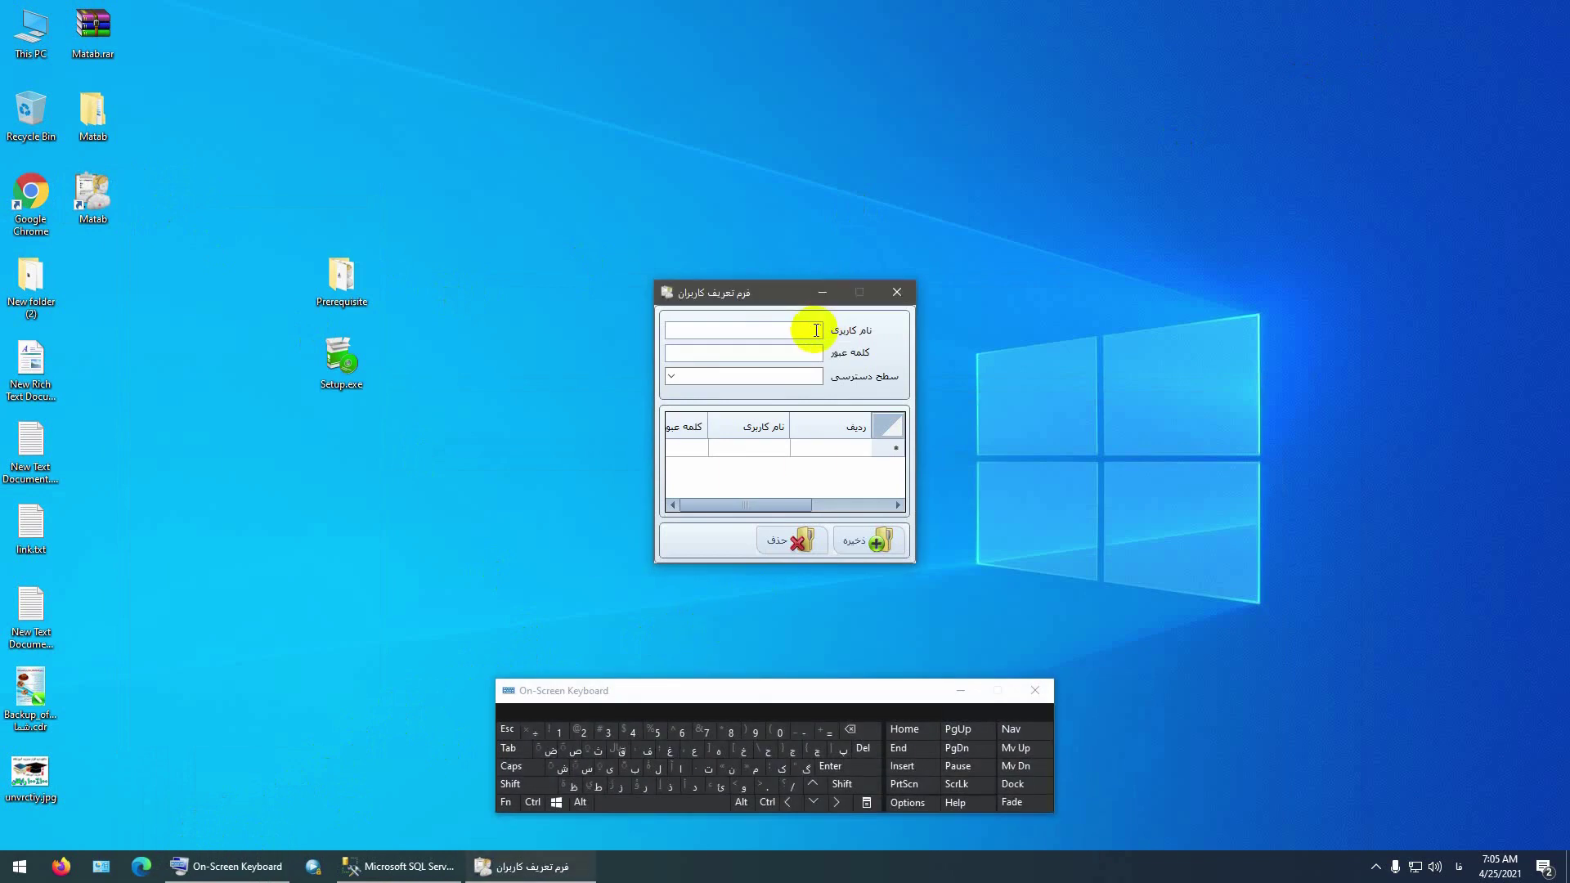
{"action": "left_click", "coordinate": [1459, 866]}
{"action": "left_click", "coordinate": [1441, 733]}
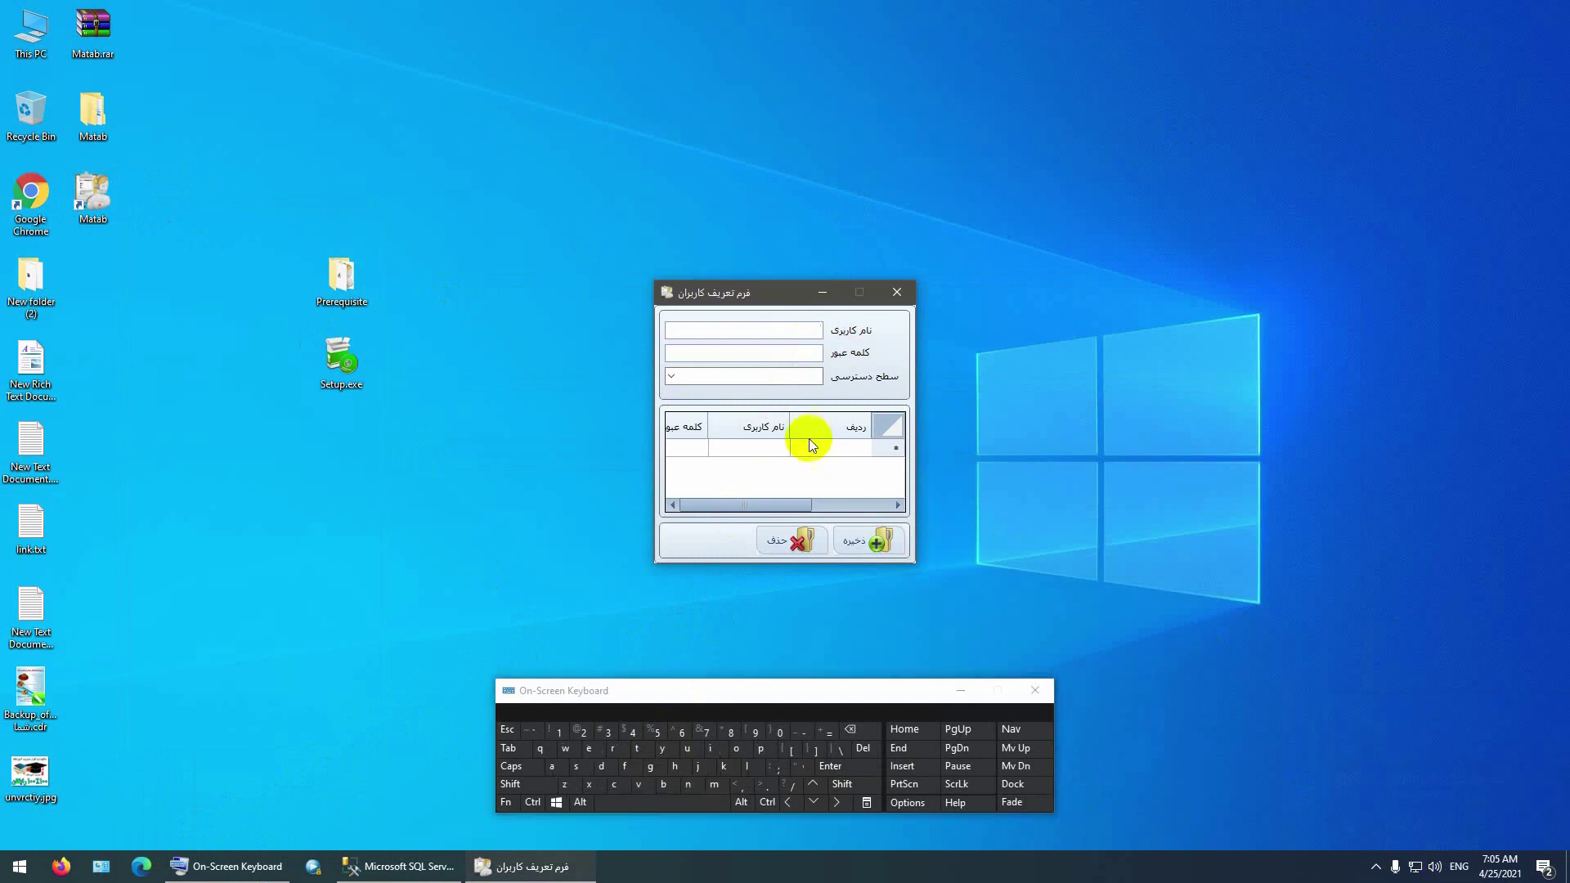
{"action": "left_click", "coordinate": [674, 765]}
{"action": "left_click", "coordinate": [812, 356]}
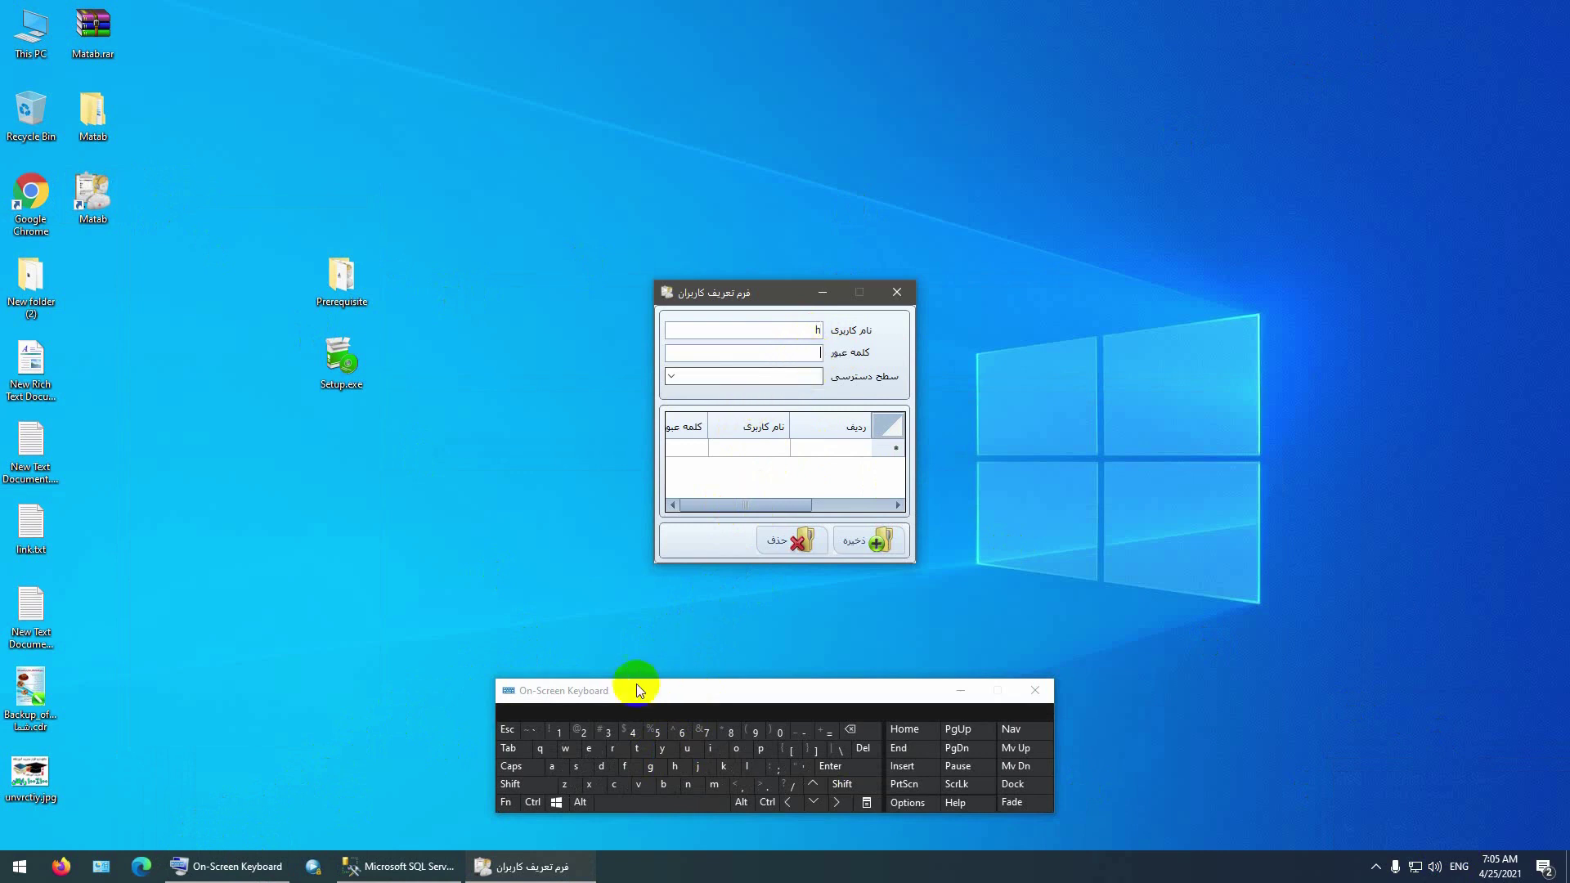
{"action": "left_click", "coordinate": [559, 730]}
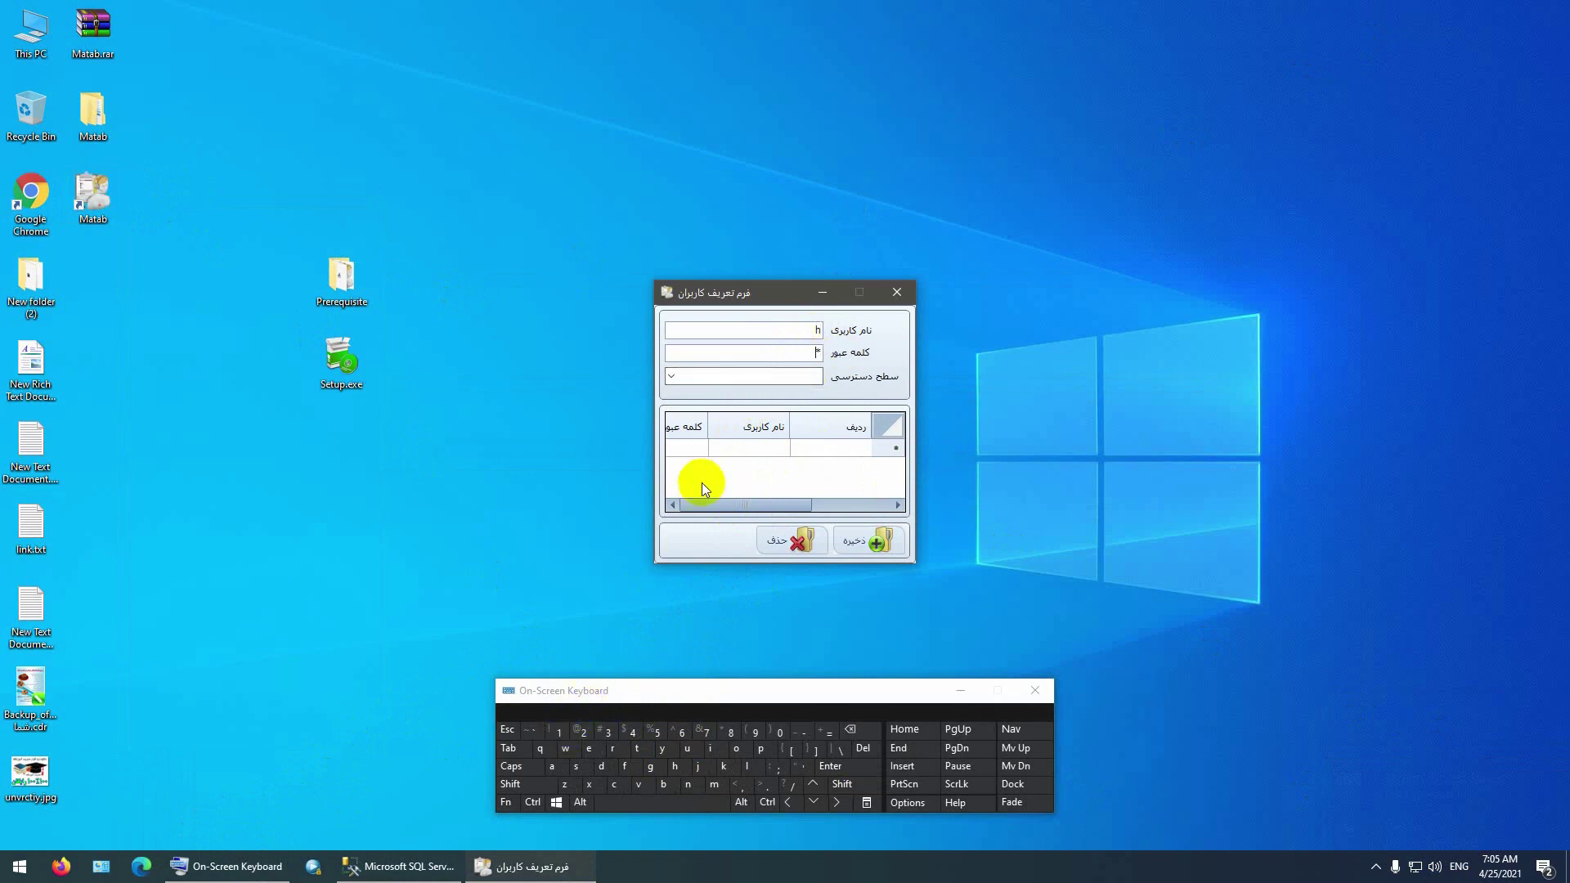
Set the new user's access level to admin and save the user account
{"action": "left_click", "coordinate": [672, 376]}
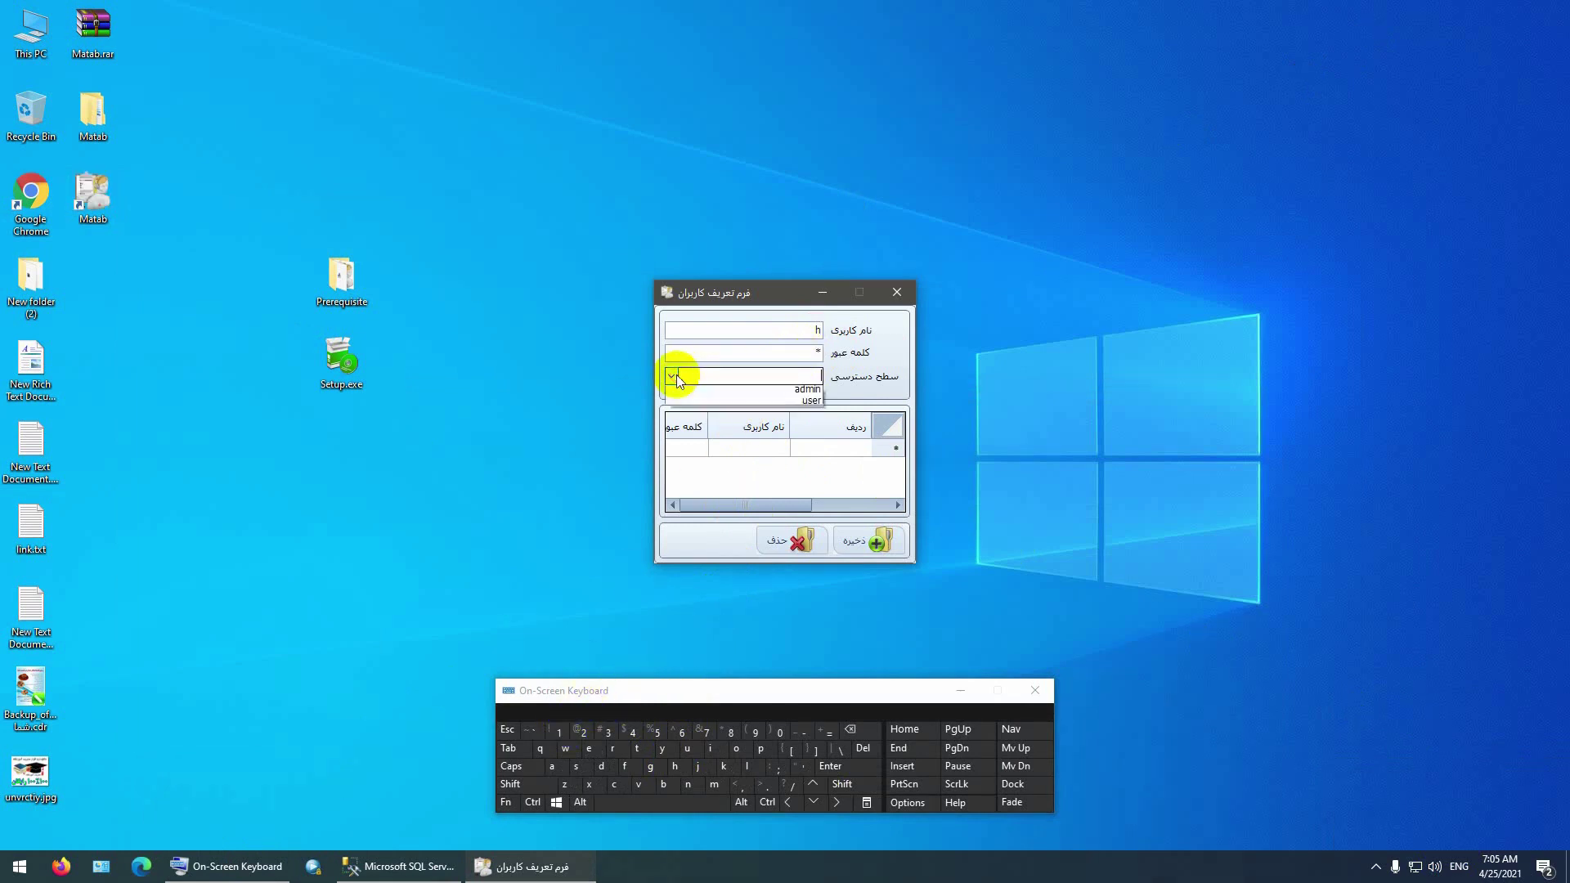
{"action": "left_click", "coordinate": [808, 393]}
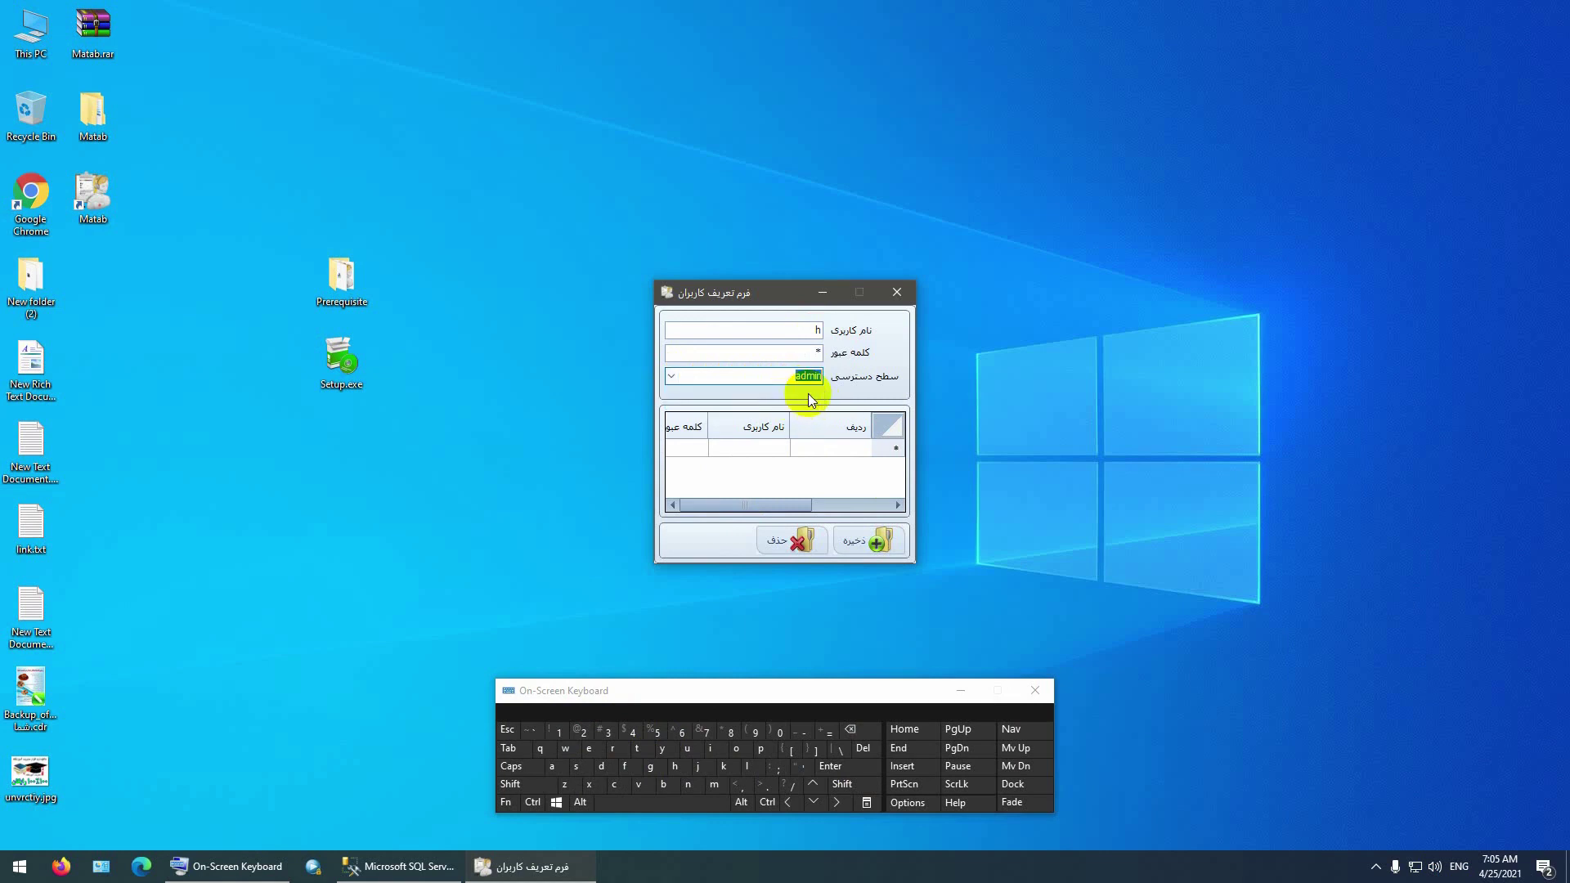
{"action": "left_click", "coordinate": [874, 545]}
{"action": "left_click", "coordinate": [800, 480]}
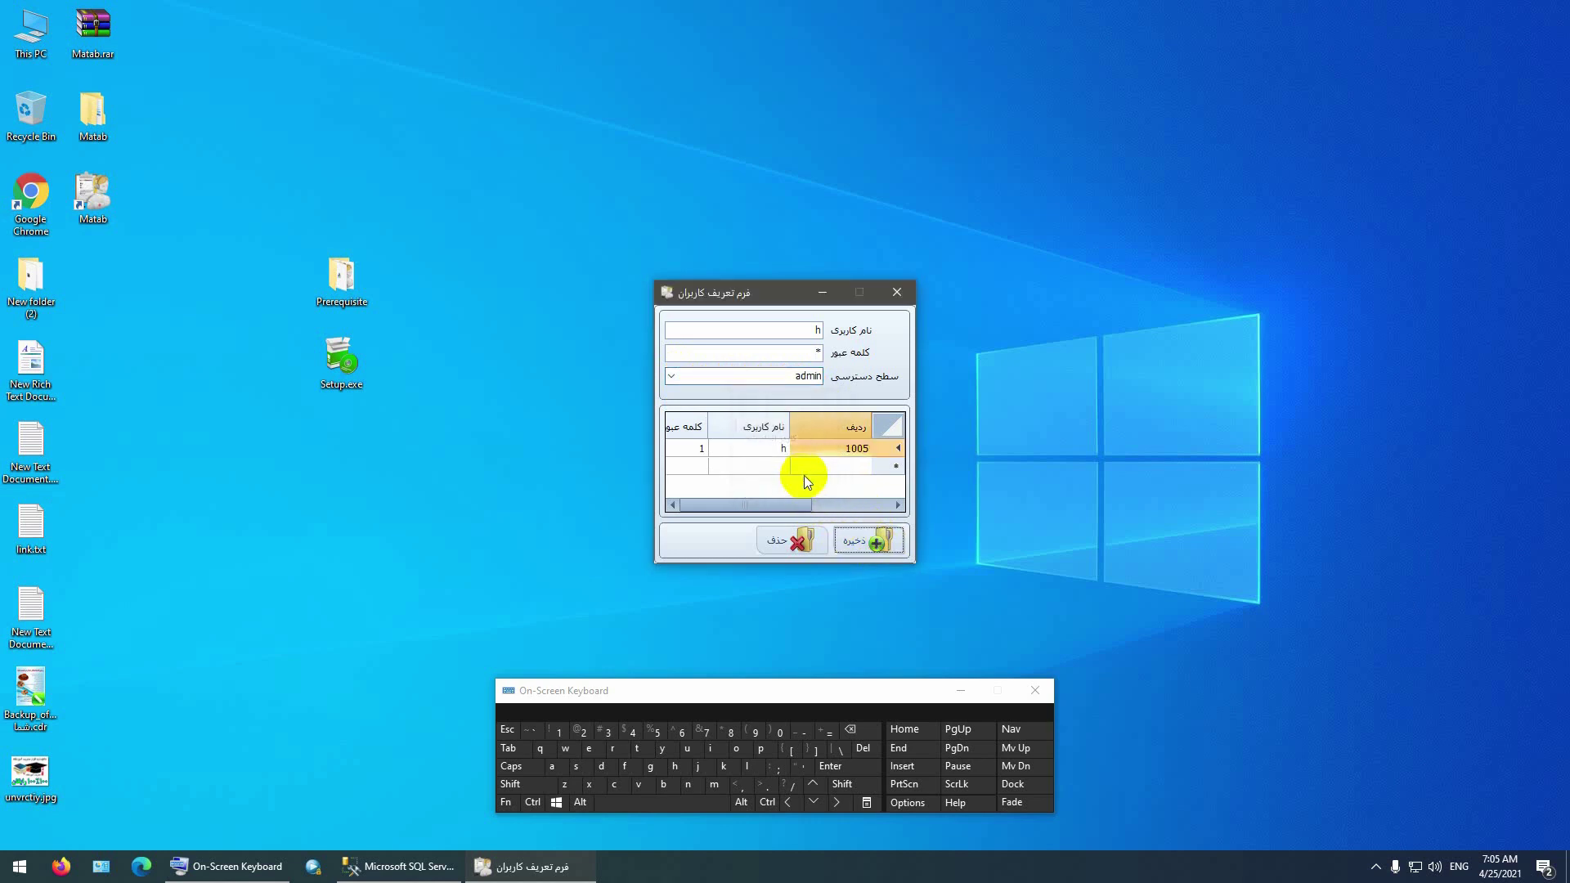
Close the user definition form and log in as h with the account password and the مدیر (manager) access level
{"action": "left_click", "coordinate": [897, 292]}
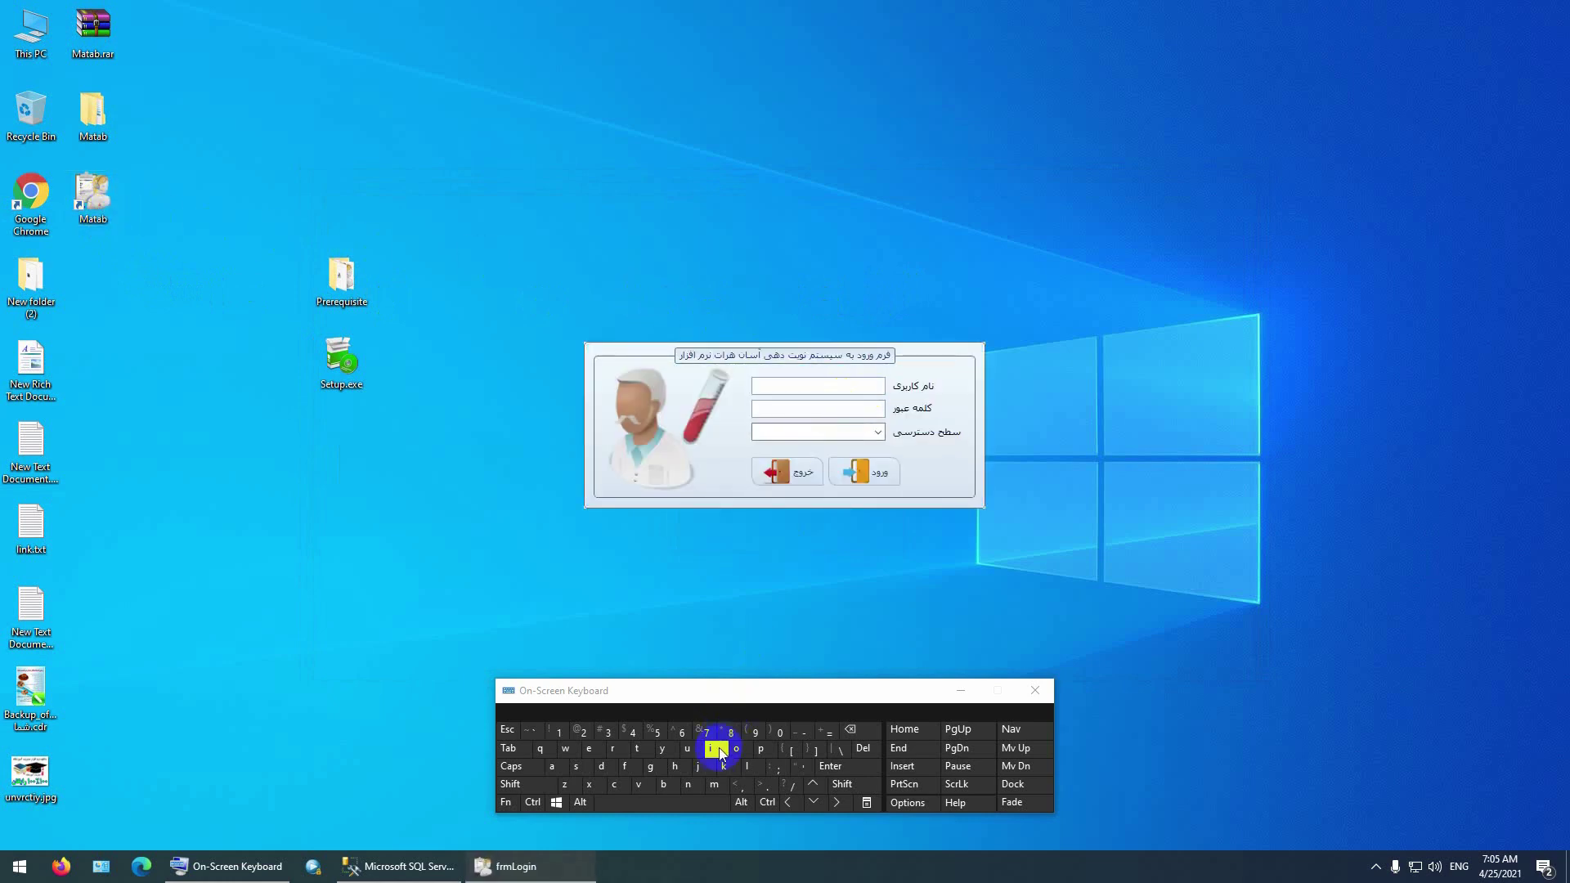
{"action": "left_click", "coordinate": [675, 766]}
{"action": "left_click", "coordinate": [785, 405]}
{"action": "left_click", "coordinate": [559, 733]}
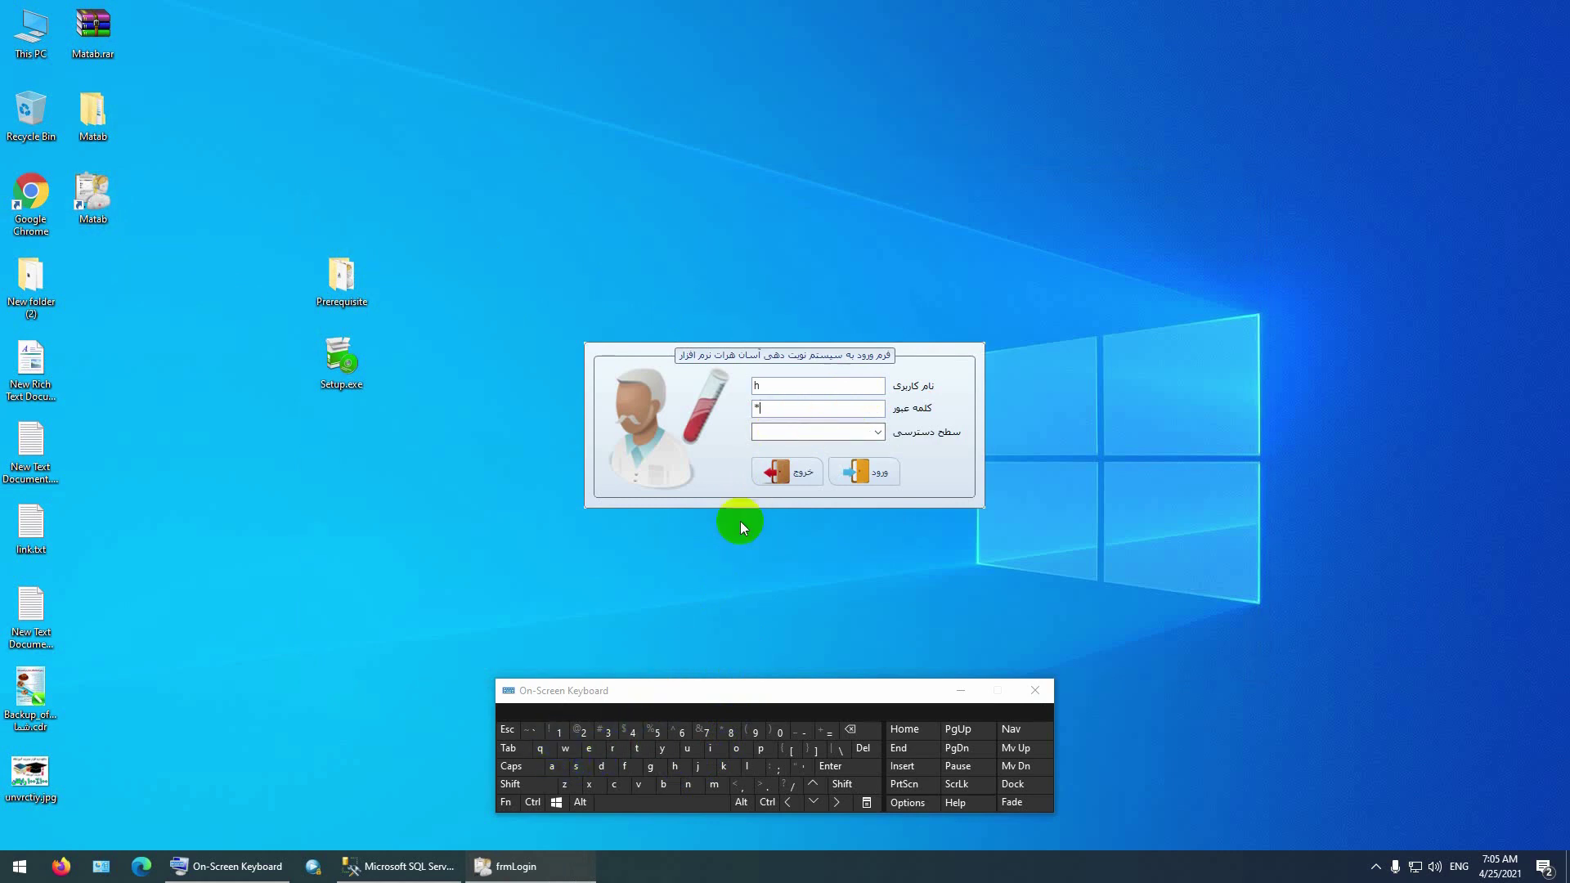
{"action": "left_click", "coordinate": [875, 430]}
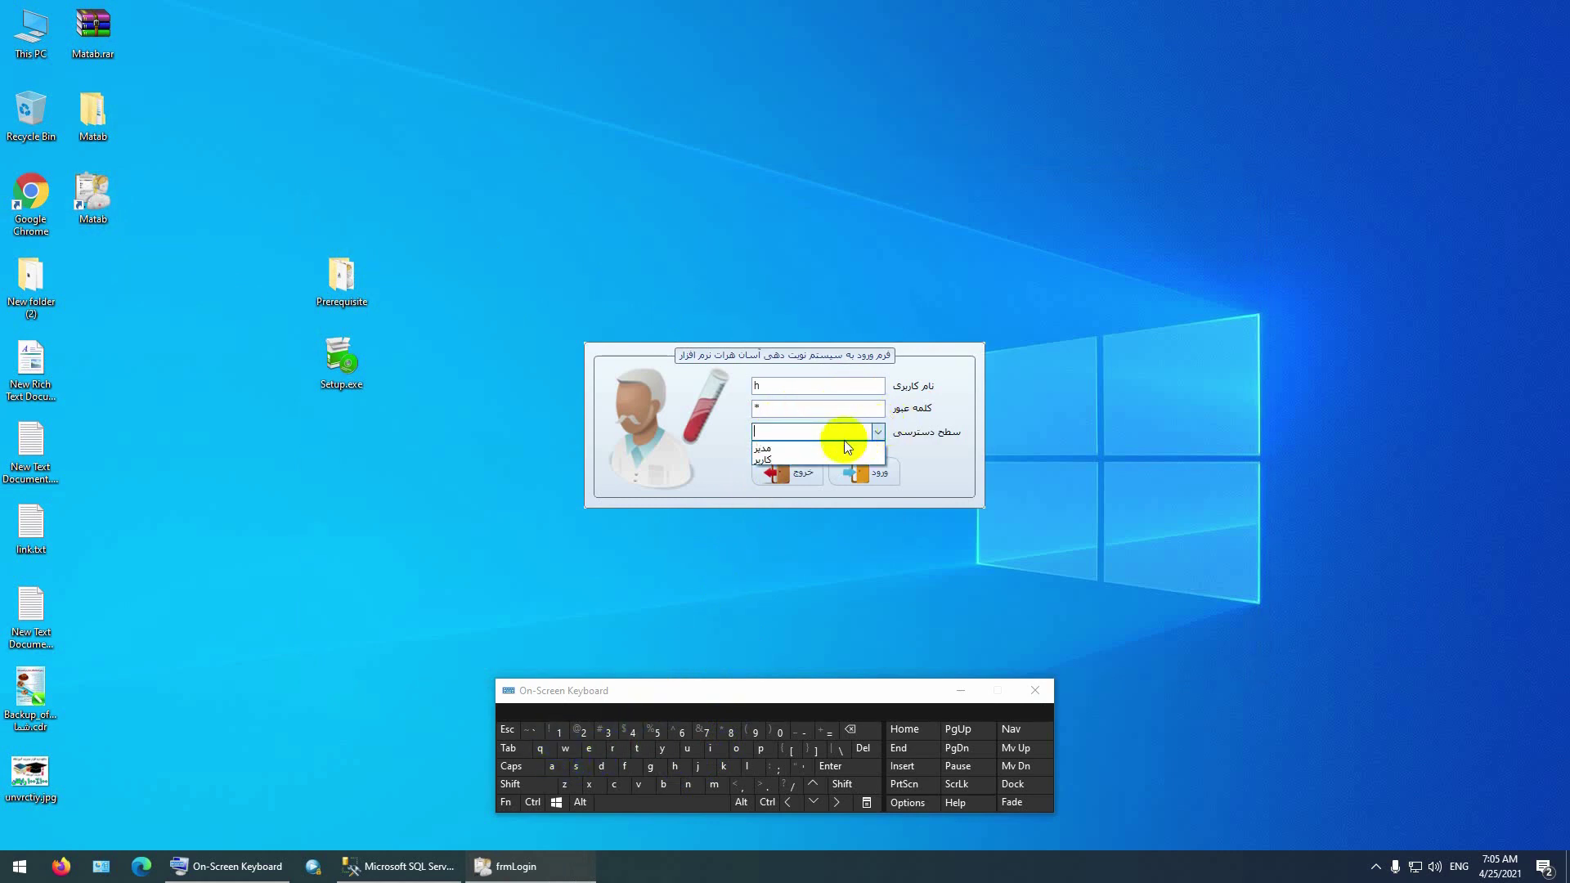
{"action": "left_click", "coordinate": [776, 451]}
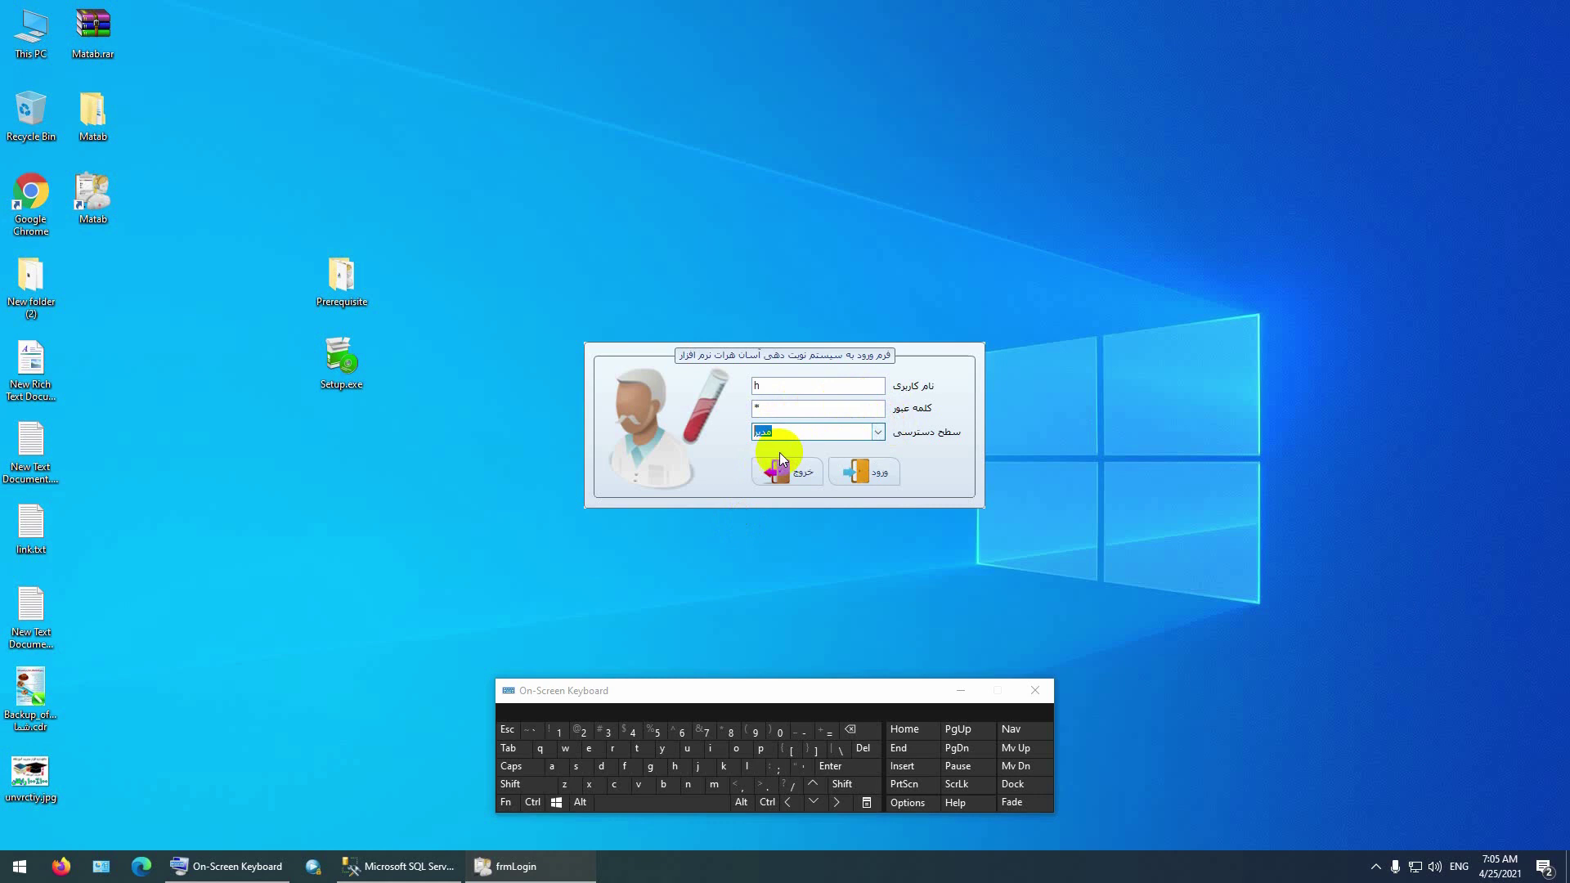
{"action": "left_click", "coordinate": [872, 479]}
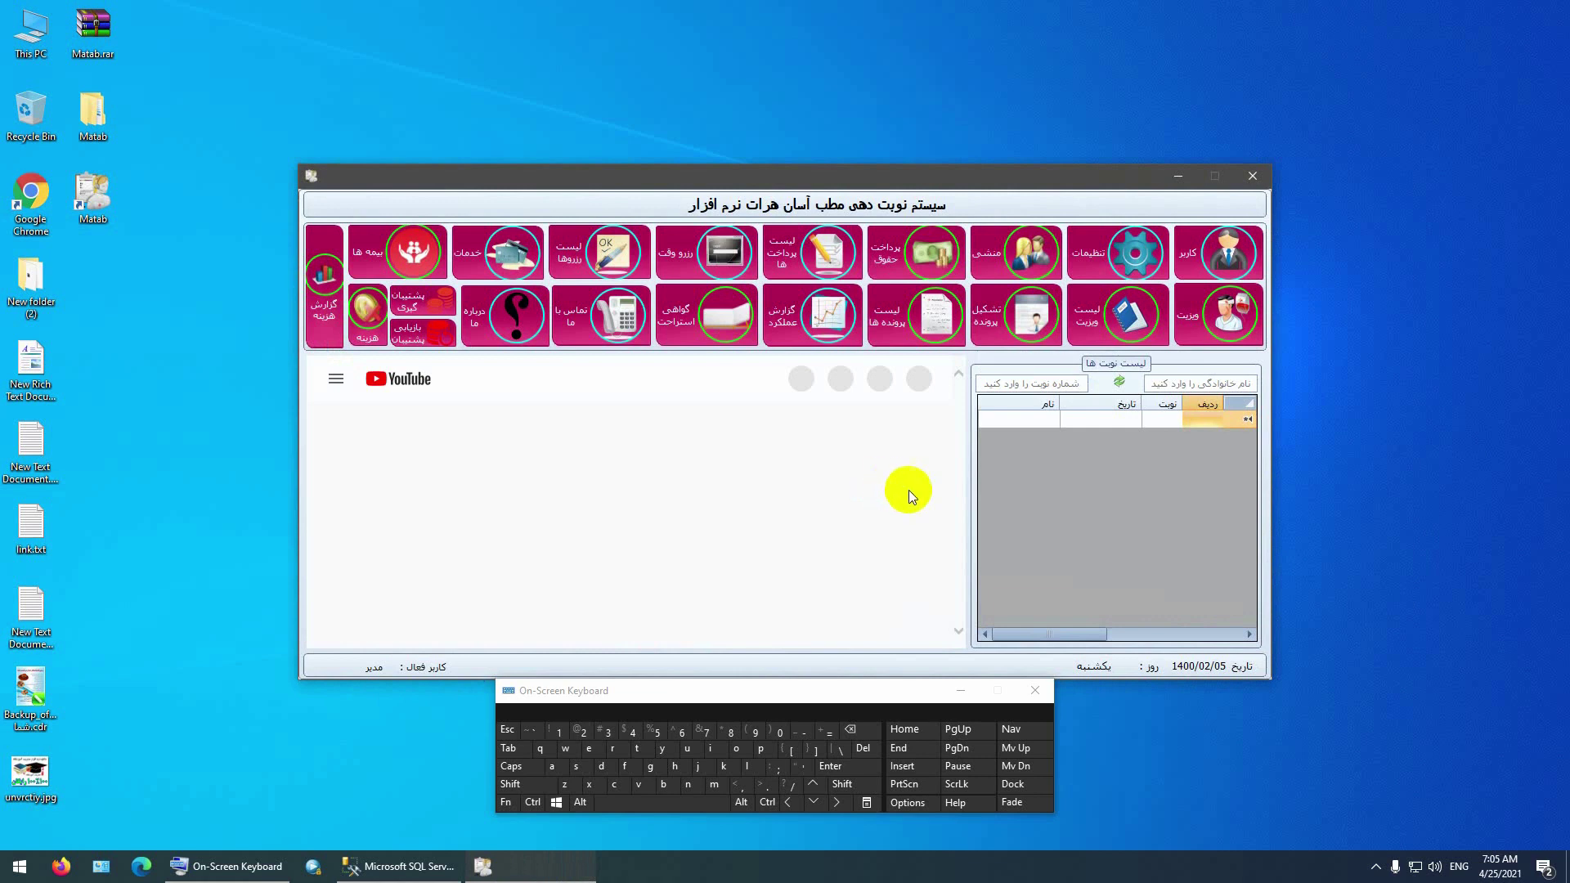
Open the user definition form from the main window and enter a second user's name and account password
{"action": "left_click", "coordinate": [1218, 264]}
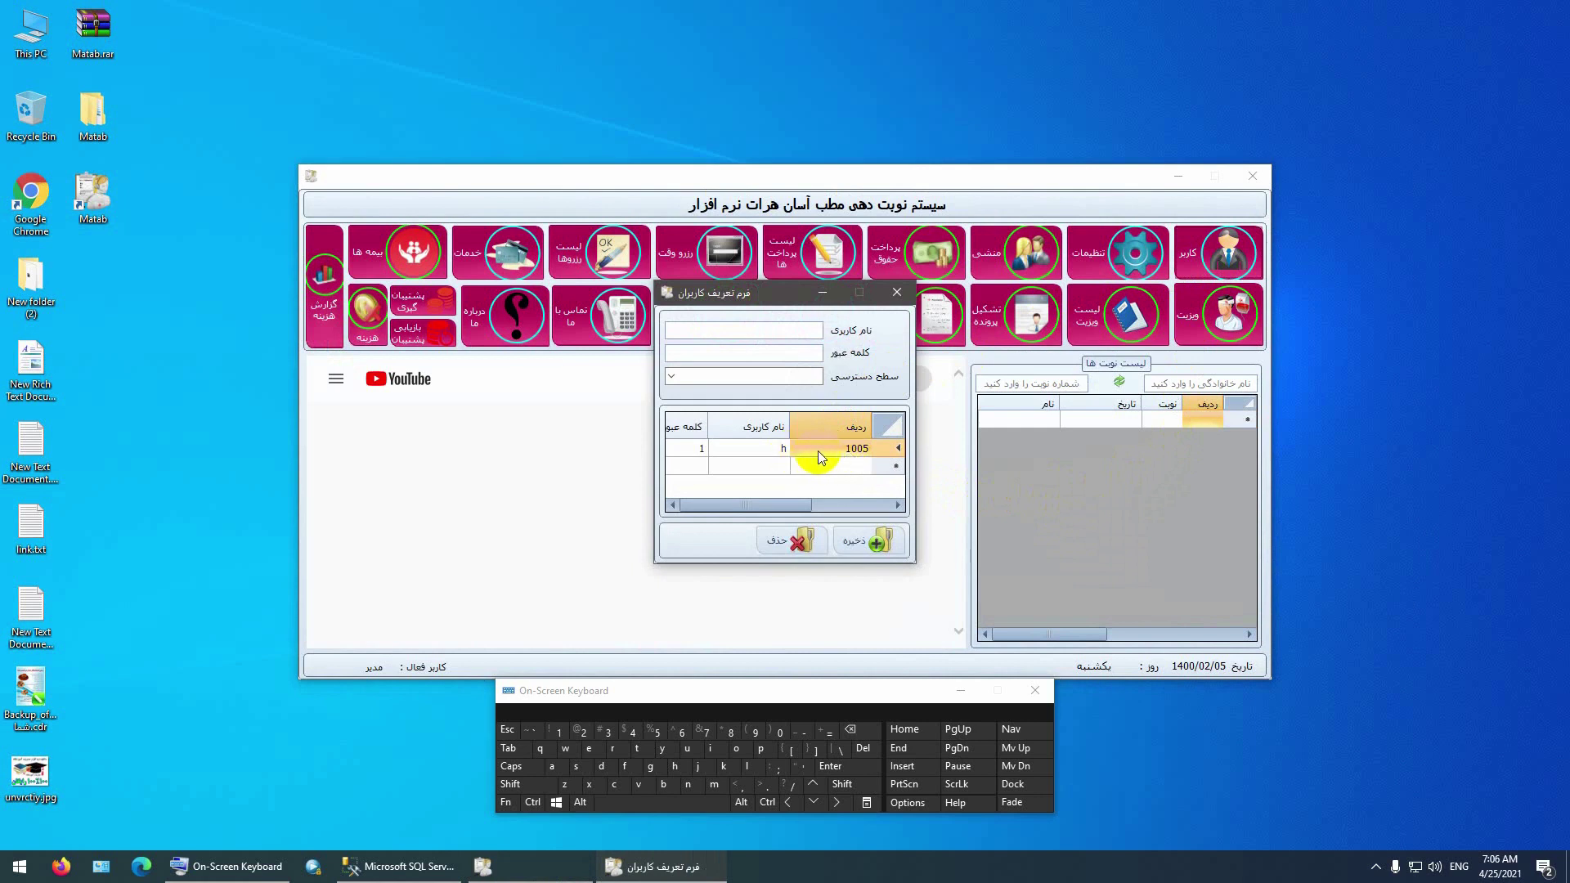
{"action": "left_click", "coordinate": [816, 331]}
{"action": "left_click", "coordinate": [552, 766]}
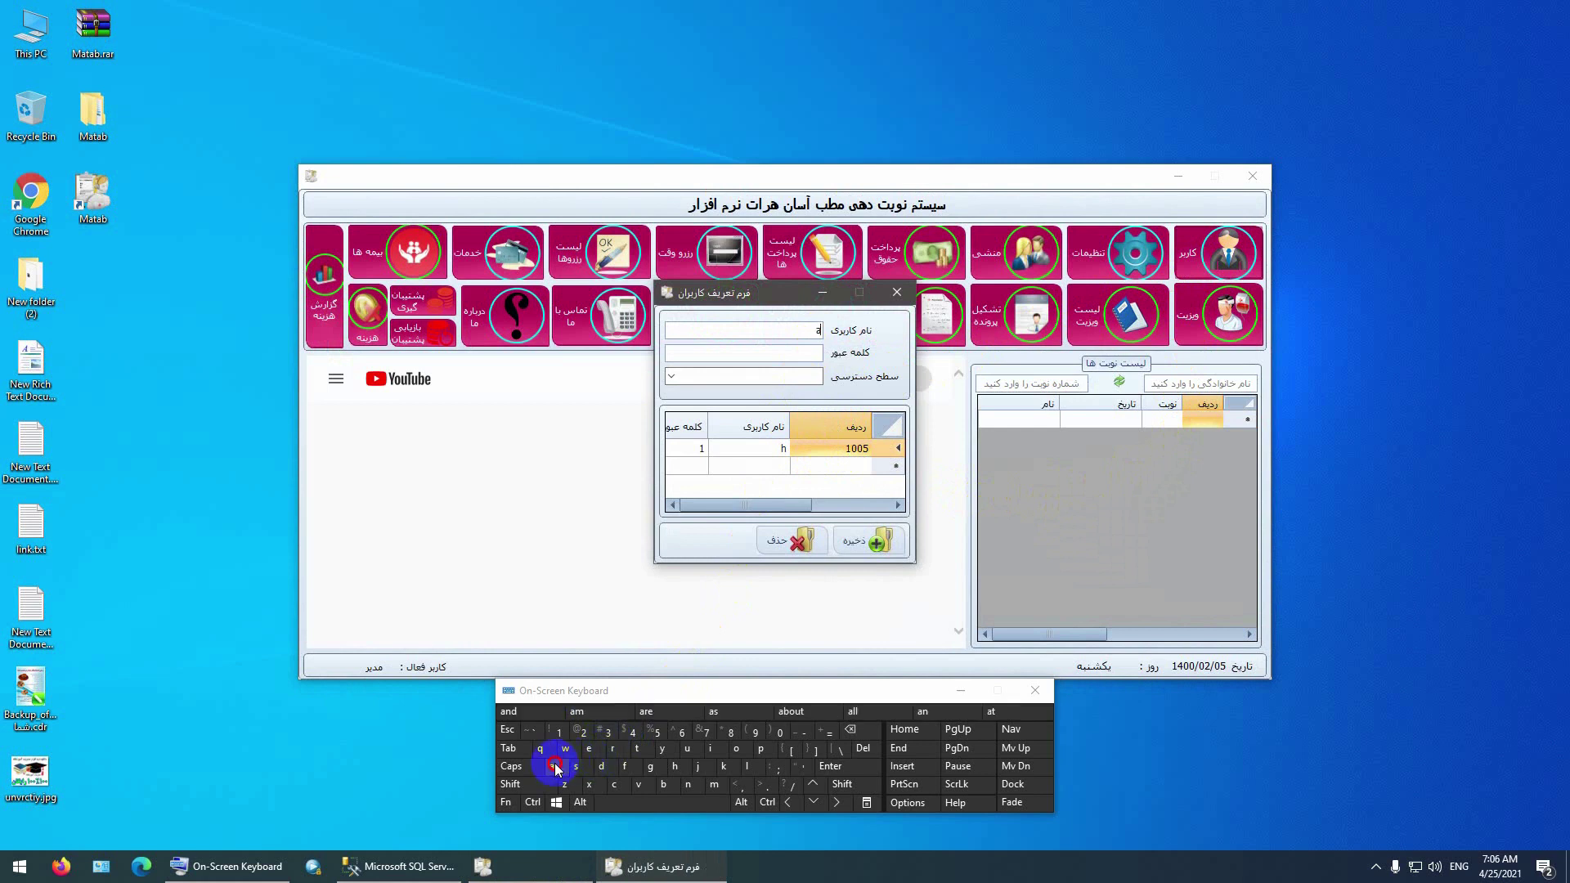
{"action": "left_click", "coordinate": [675, 766]}
{"action": "left_click", "coordinate": [714, 784]}
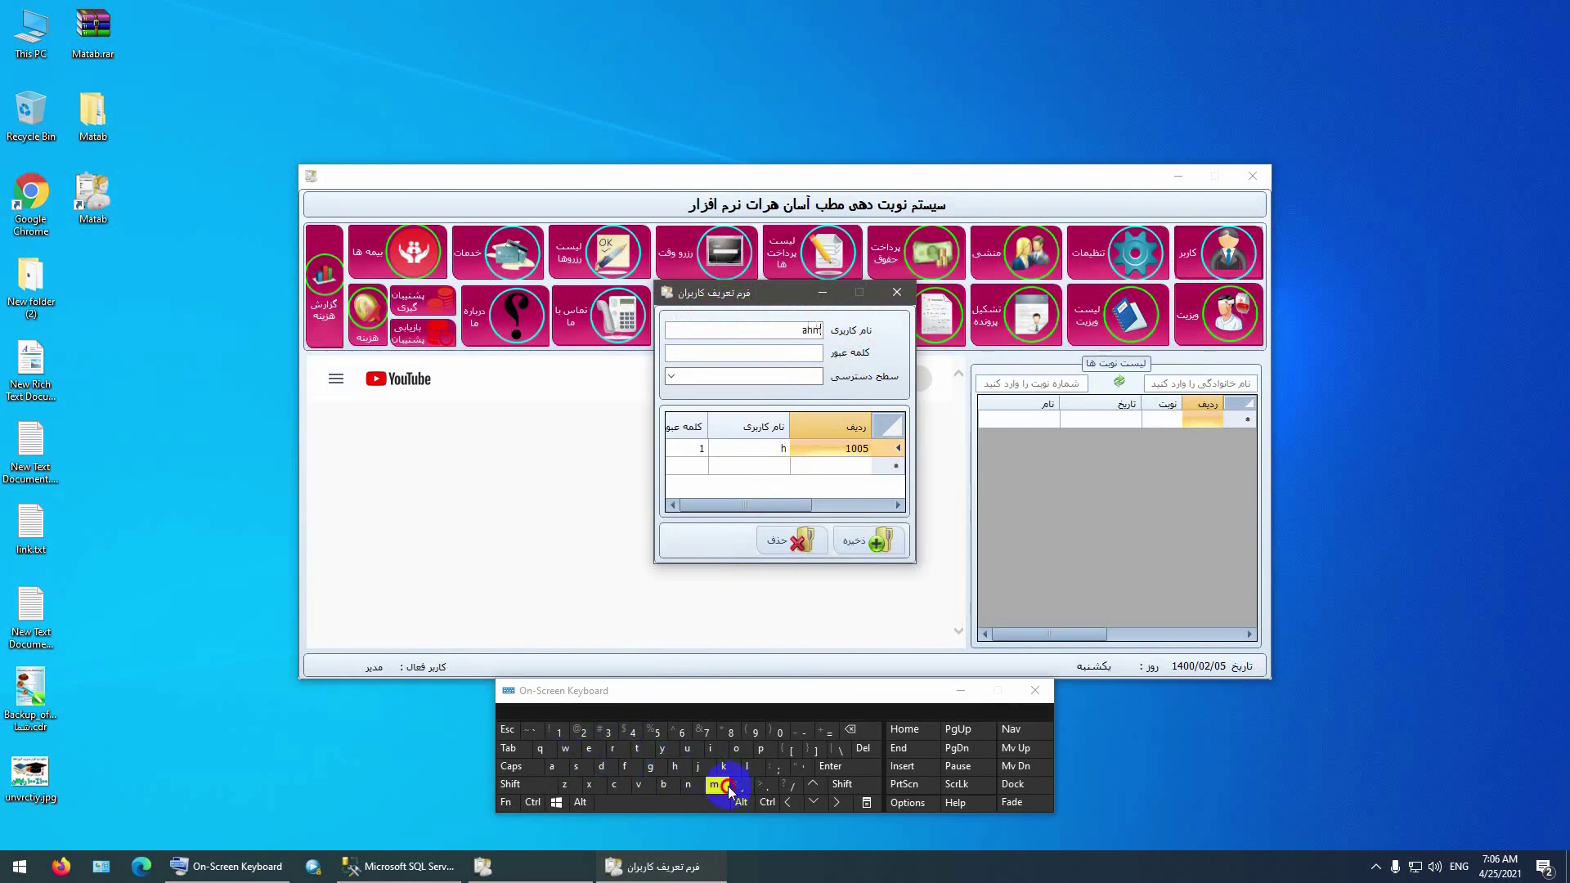
{"action": "left_click", "coordinate": [552, 766]}
{"action": "left_click", "coordinate": [603, 767]}
{"action": "left_click", "coordinate": [806, 352]}
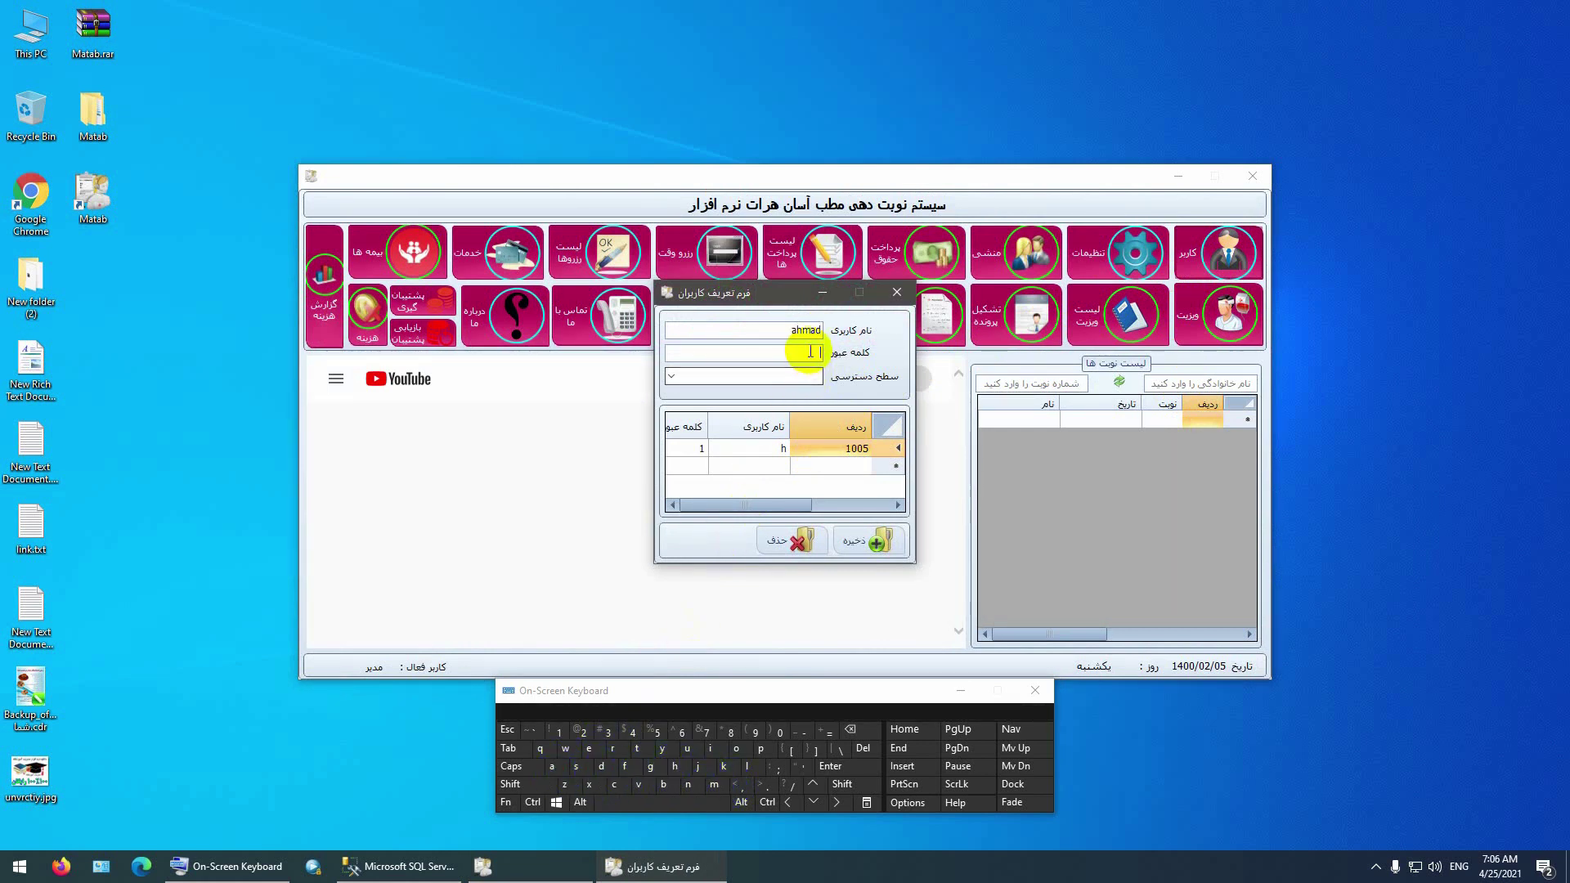
{"action": "left_click", "coordinate": [559, 732]}
{"action": "left_click", "coordinate": [583, 732]}
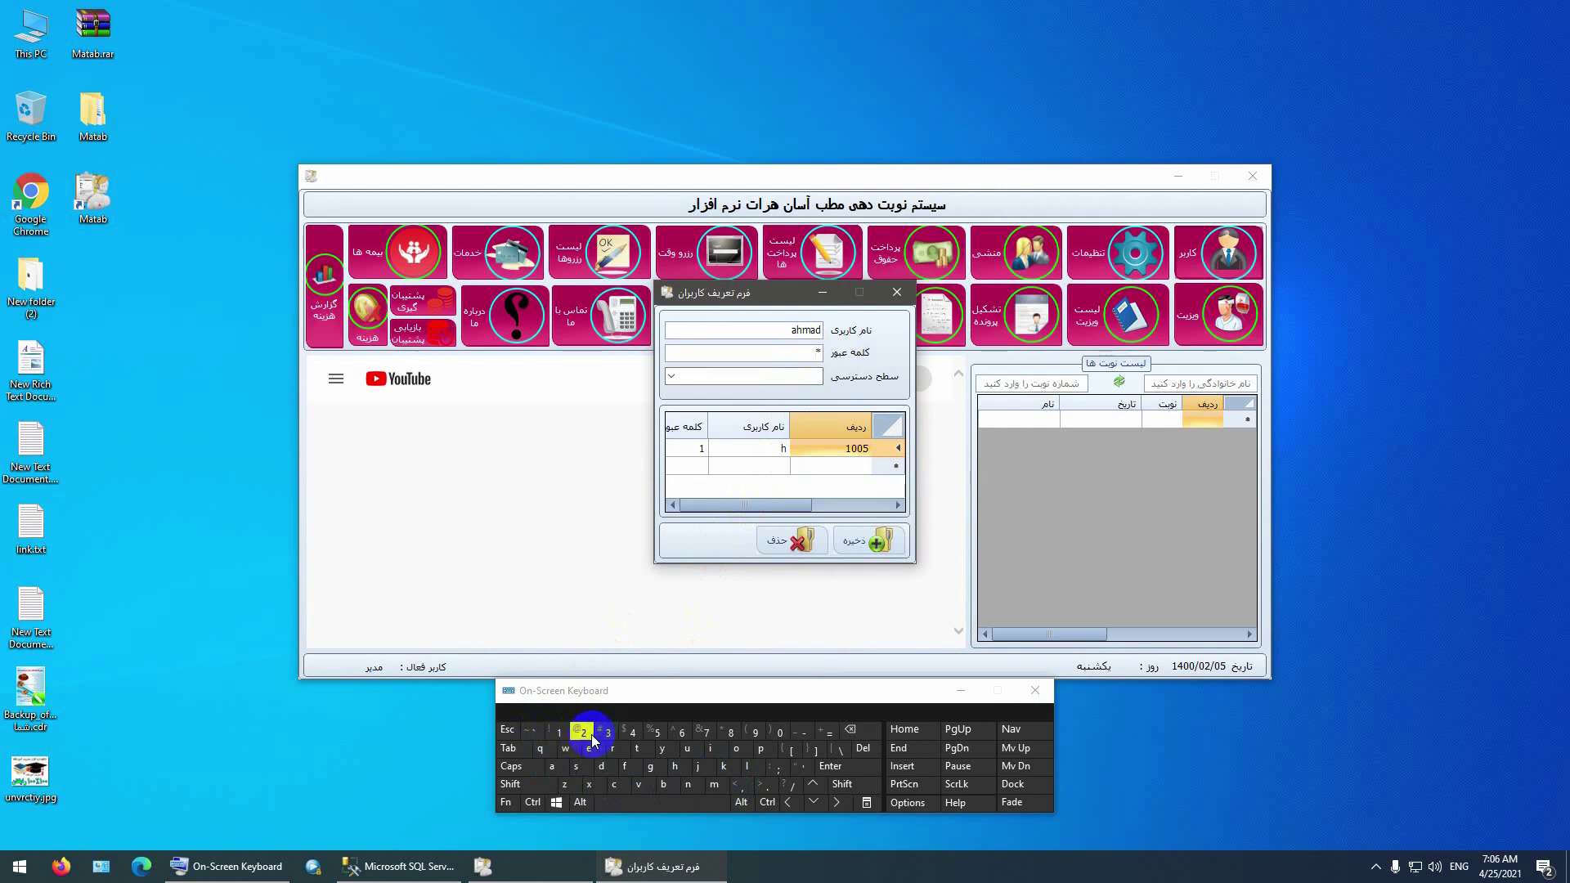
{"action": "left_click", "coordinate": [604, 734]}
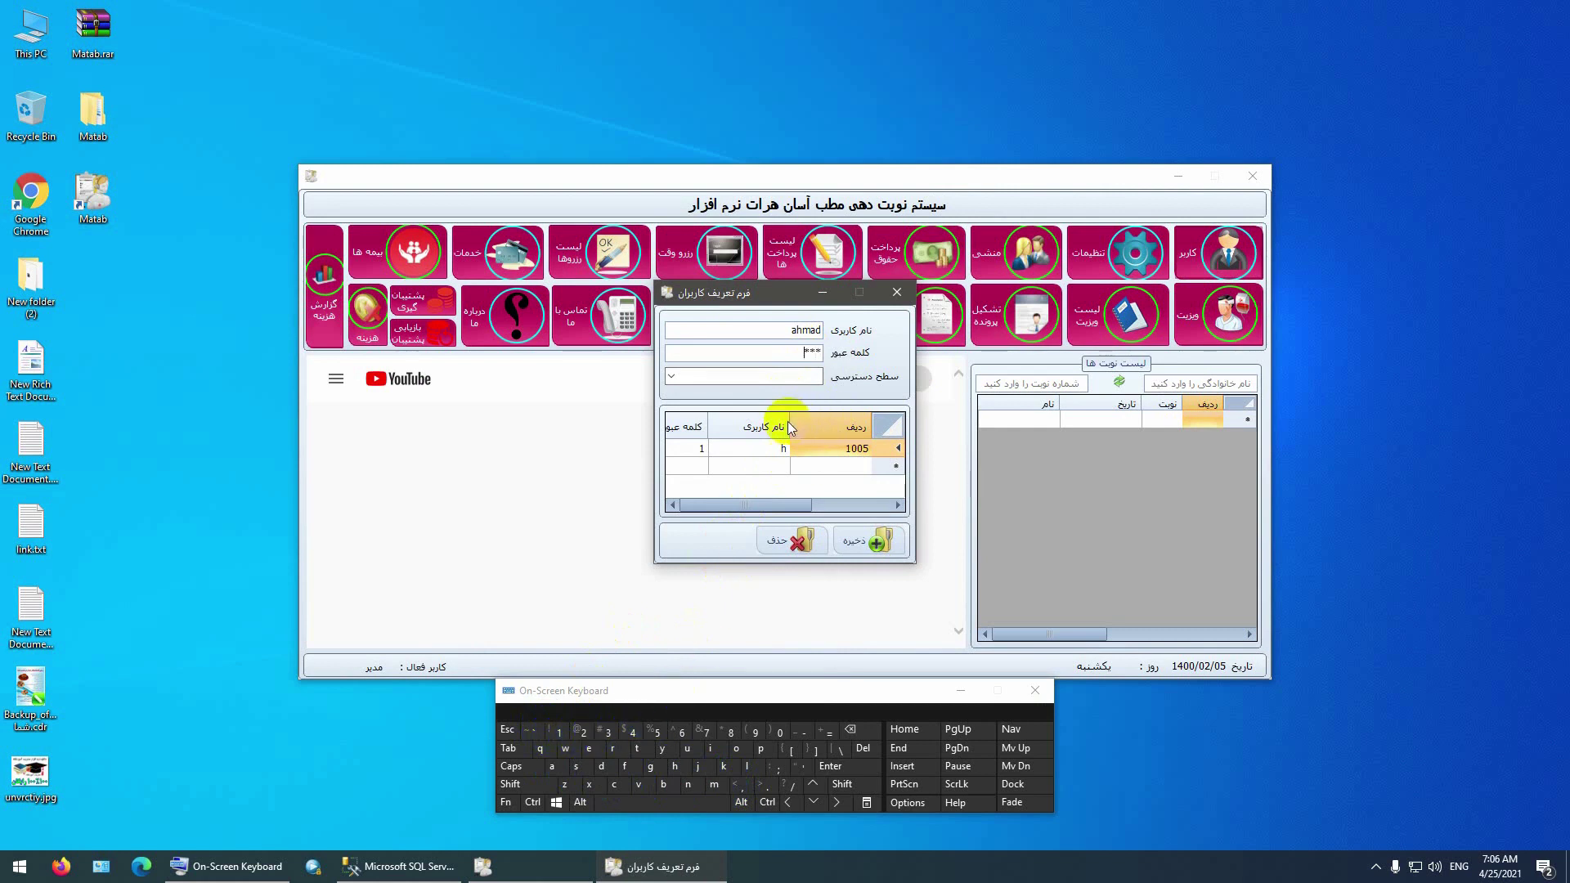
Set the second user's access level to user, save the account, and close the user definition form
{"action": "left_click", "coordinate": [670, 376]}
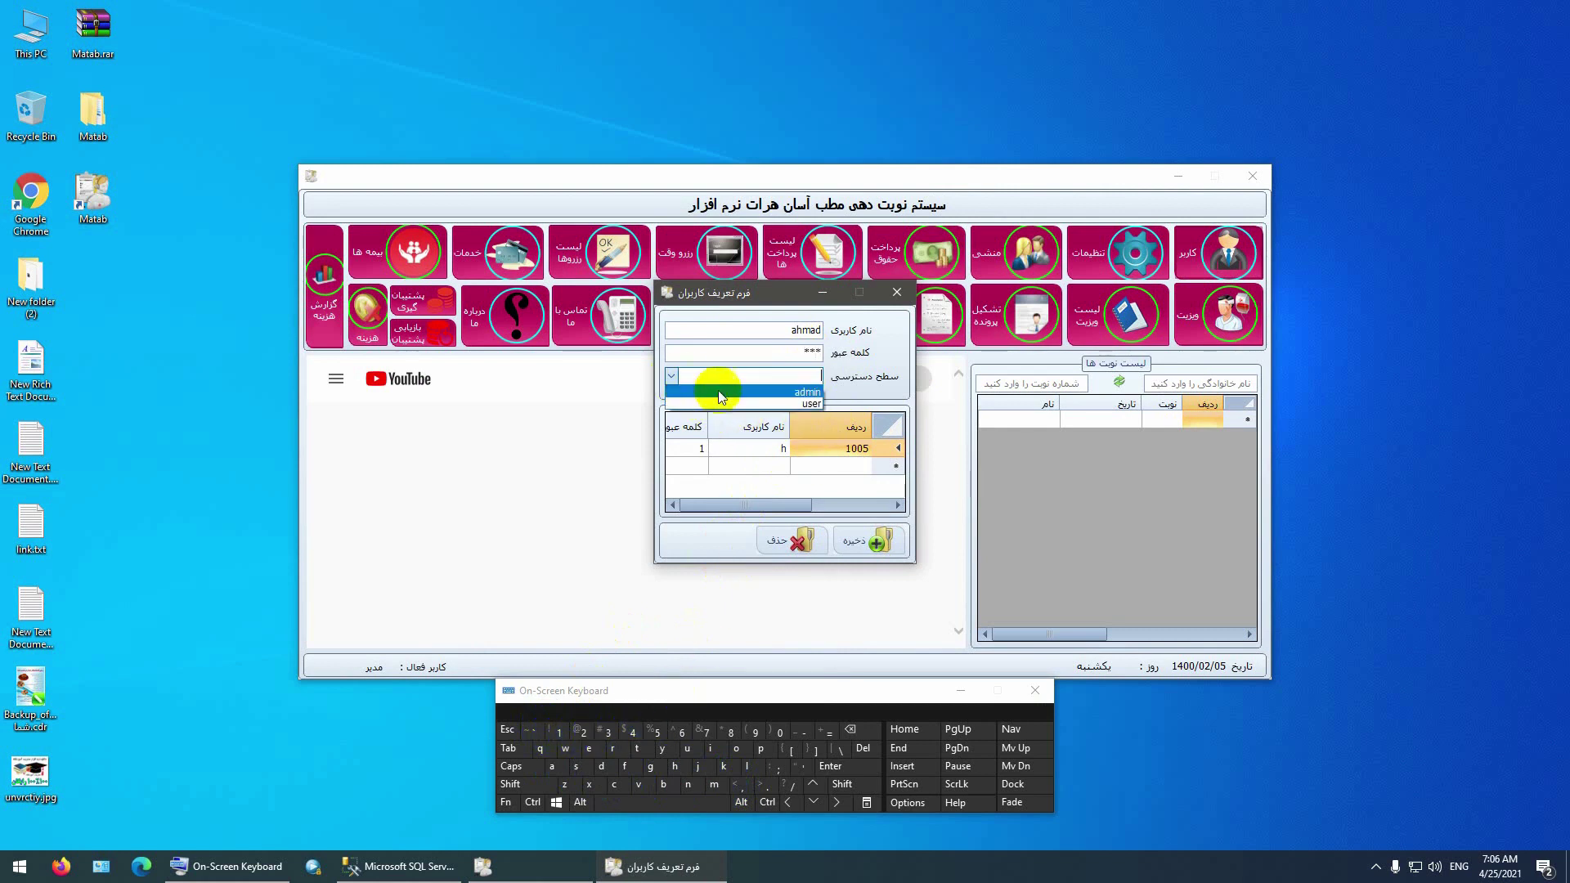
{"action": "left_click", "coordinate": [816, 402]}
{"action": "left_click", "coordinate": [880, 545]}
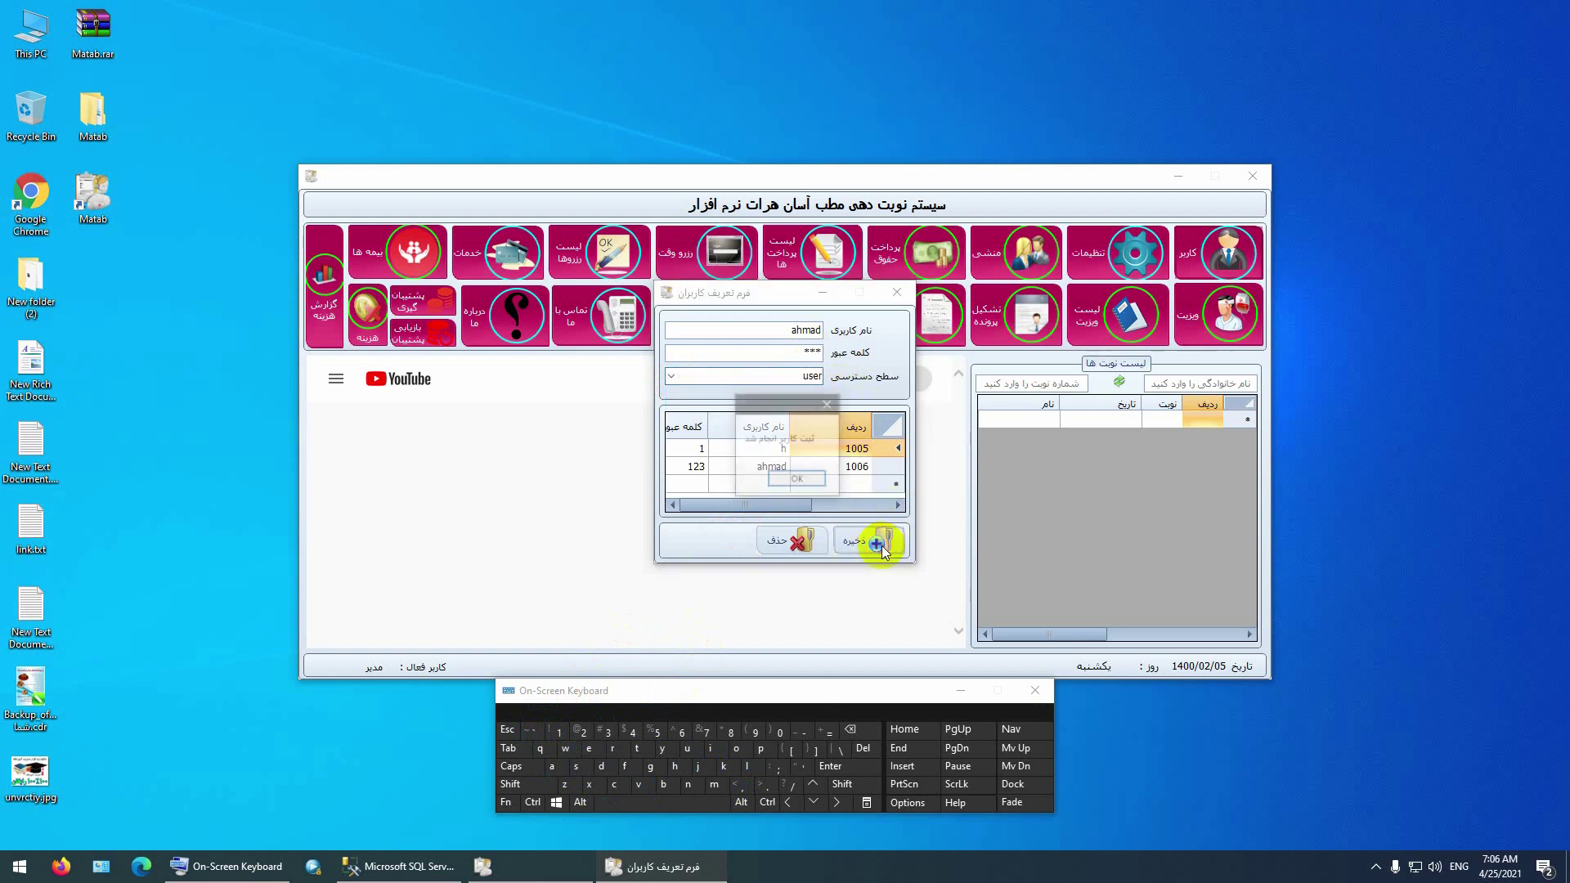
{"action": "left_click", "coordinate": [801, 479]}
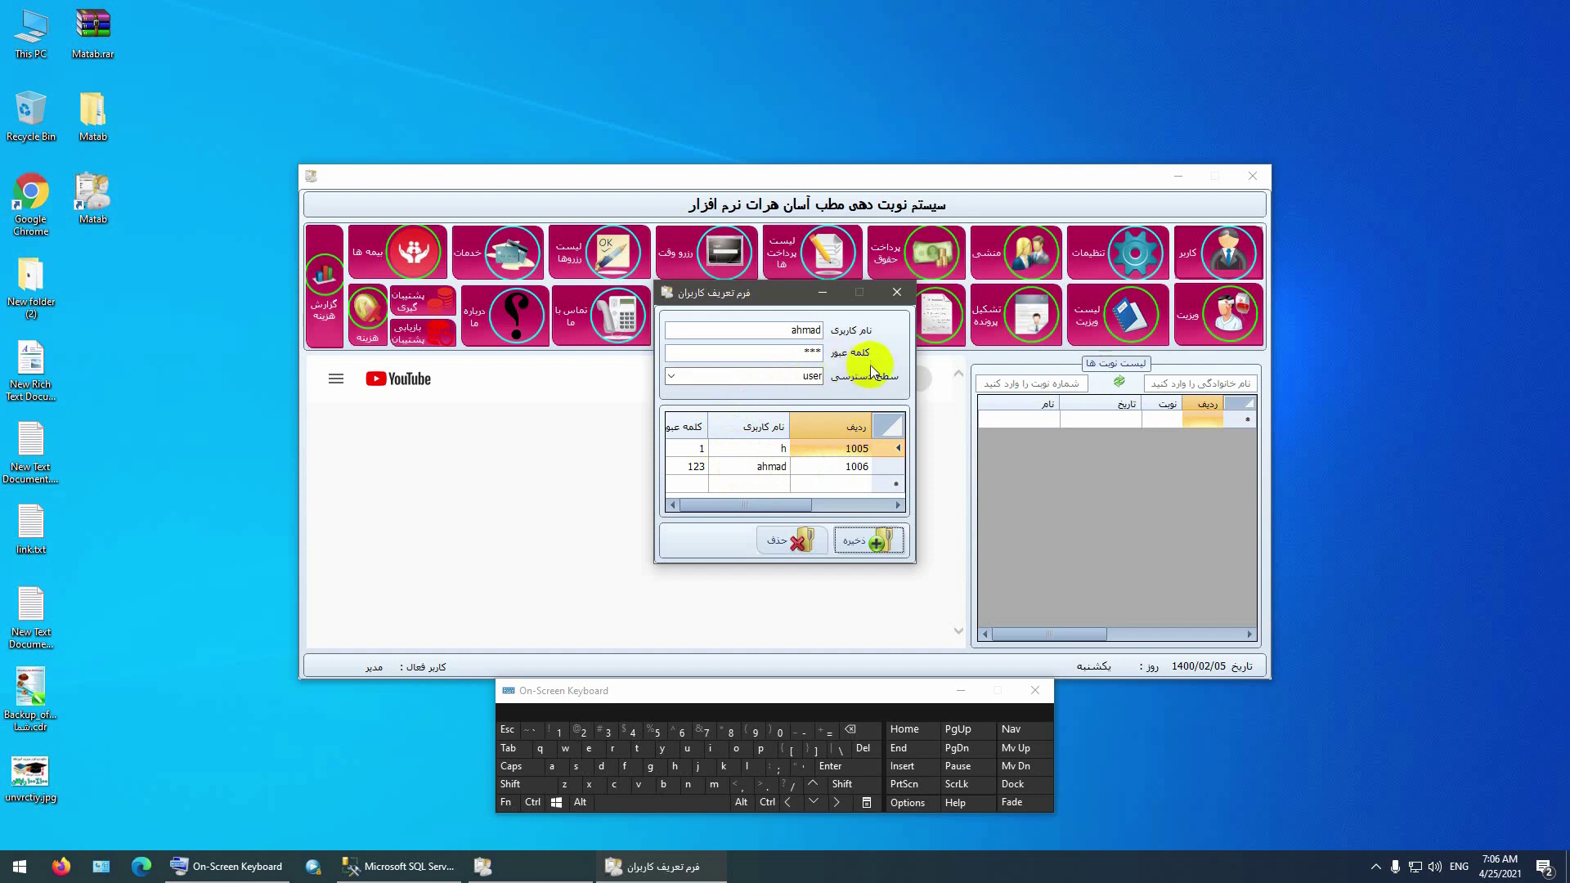
{"action": "left_click", "coordinate": [897, 292]}
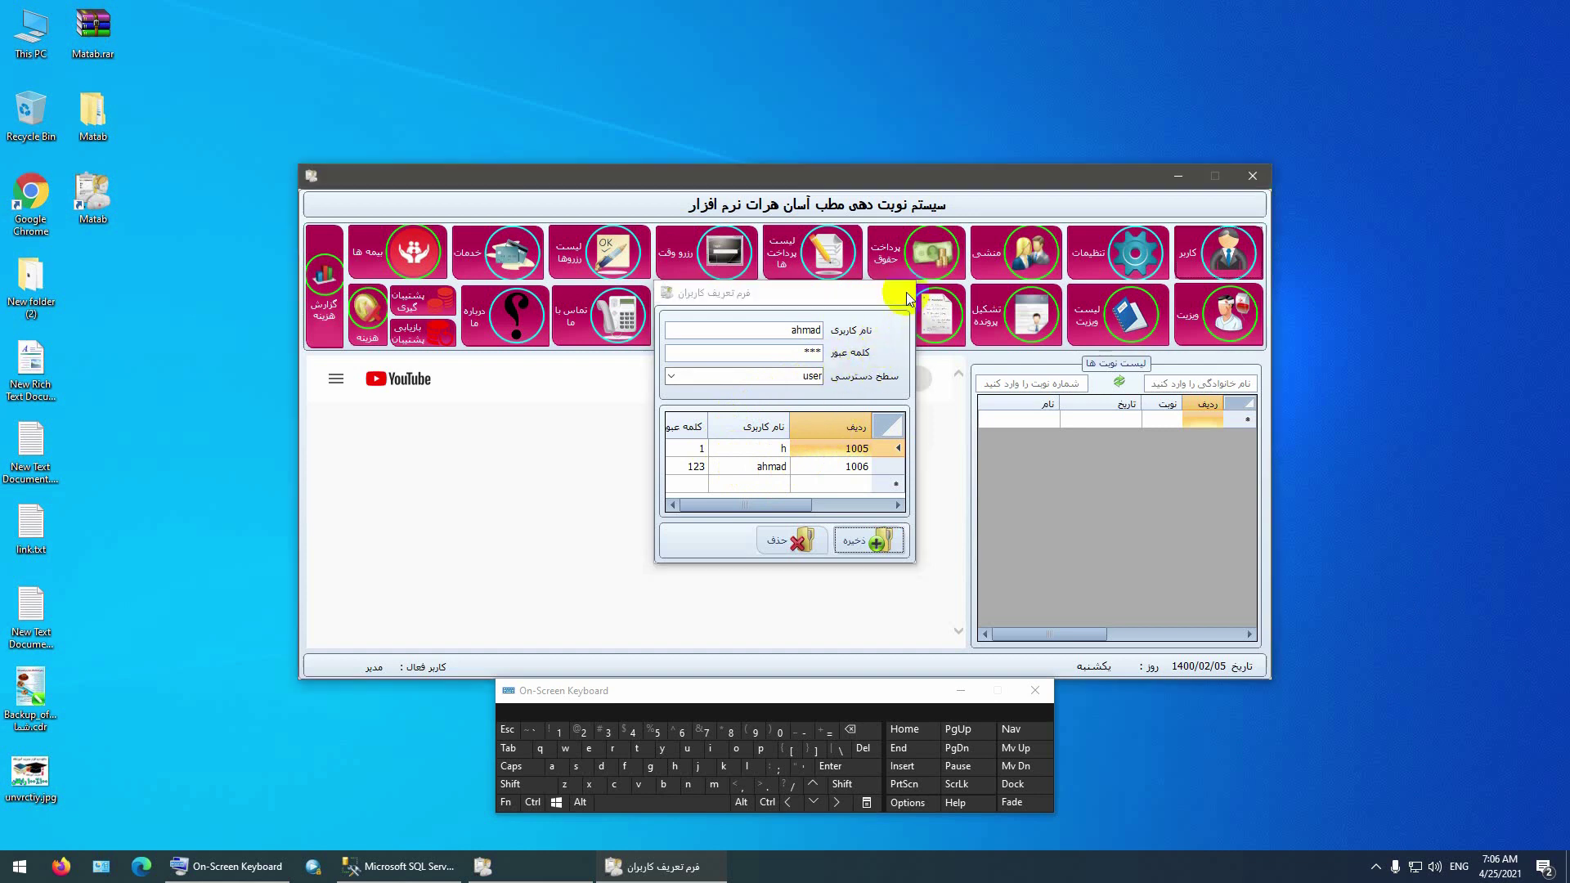
Look over the patient visit form and the clinic details form from the main window, closing each
{"action": "left_click", "coordinate": [1231, 323]}
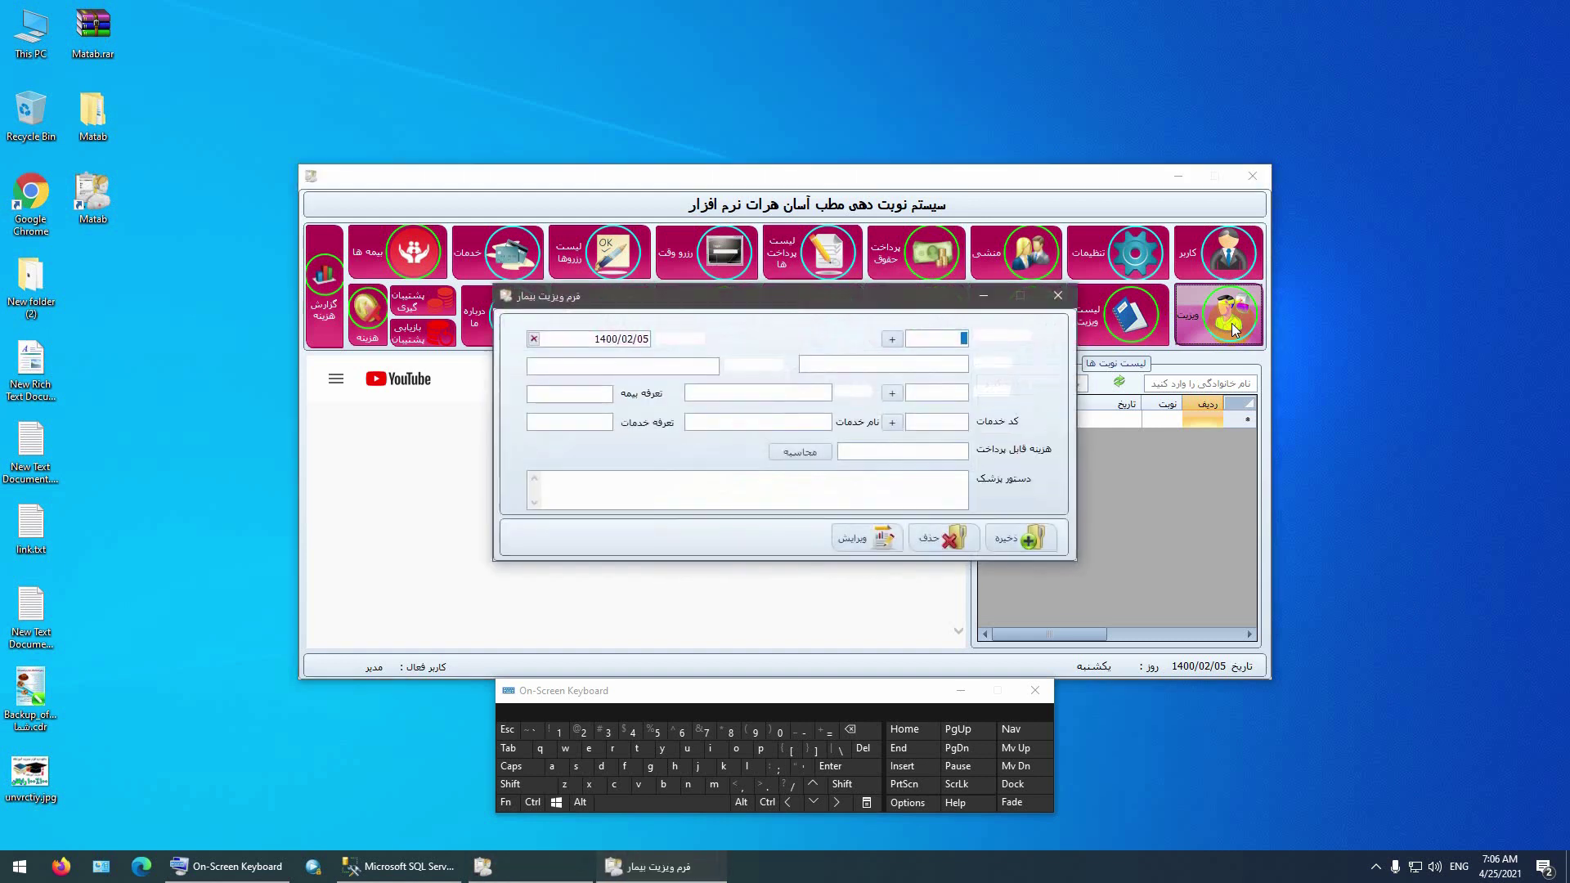
{"action": "left_click", "coordinate": [1057, 295]}
{"action": "left_click", "coordinate": [1134, 260]}
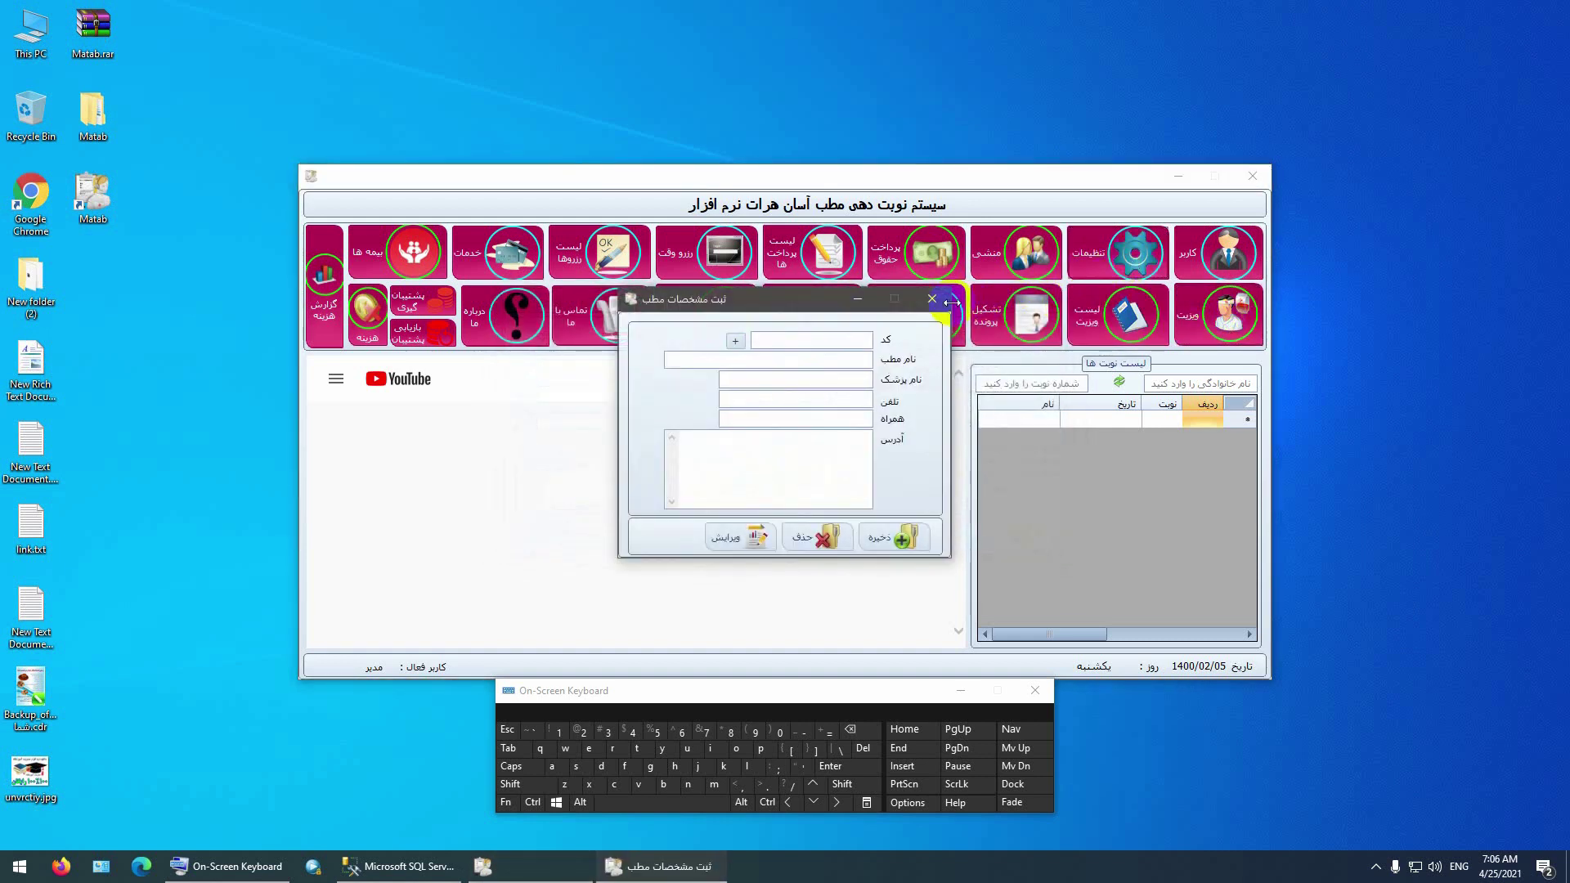
{"action": "left_click", "coordinate": [945, 313]}
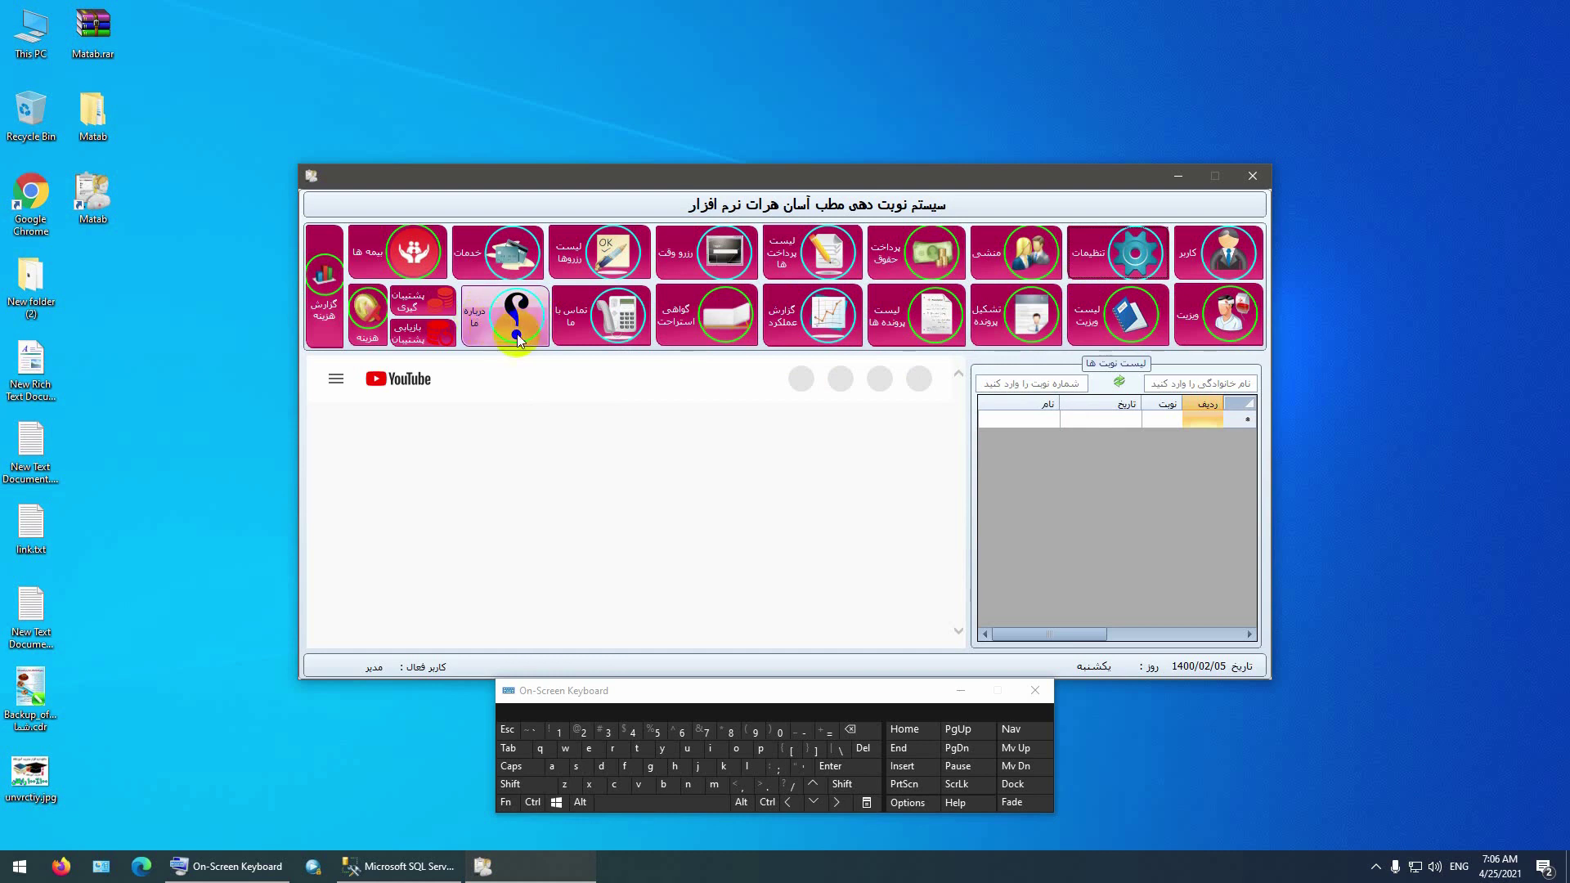
View the About Us page and the Contact Us page, returning to the main window from each
{"action": "left_click", "coordinate": [507, 321]}
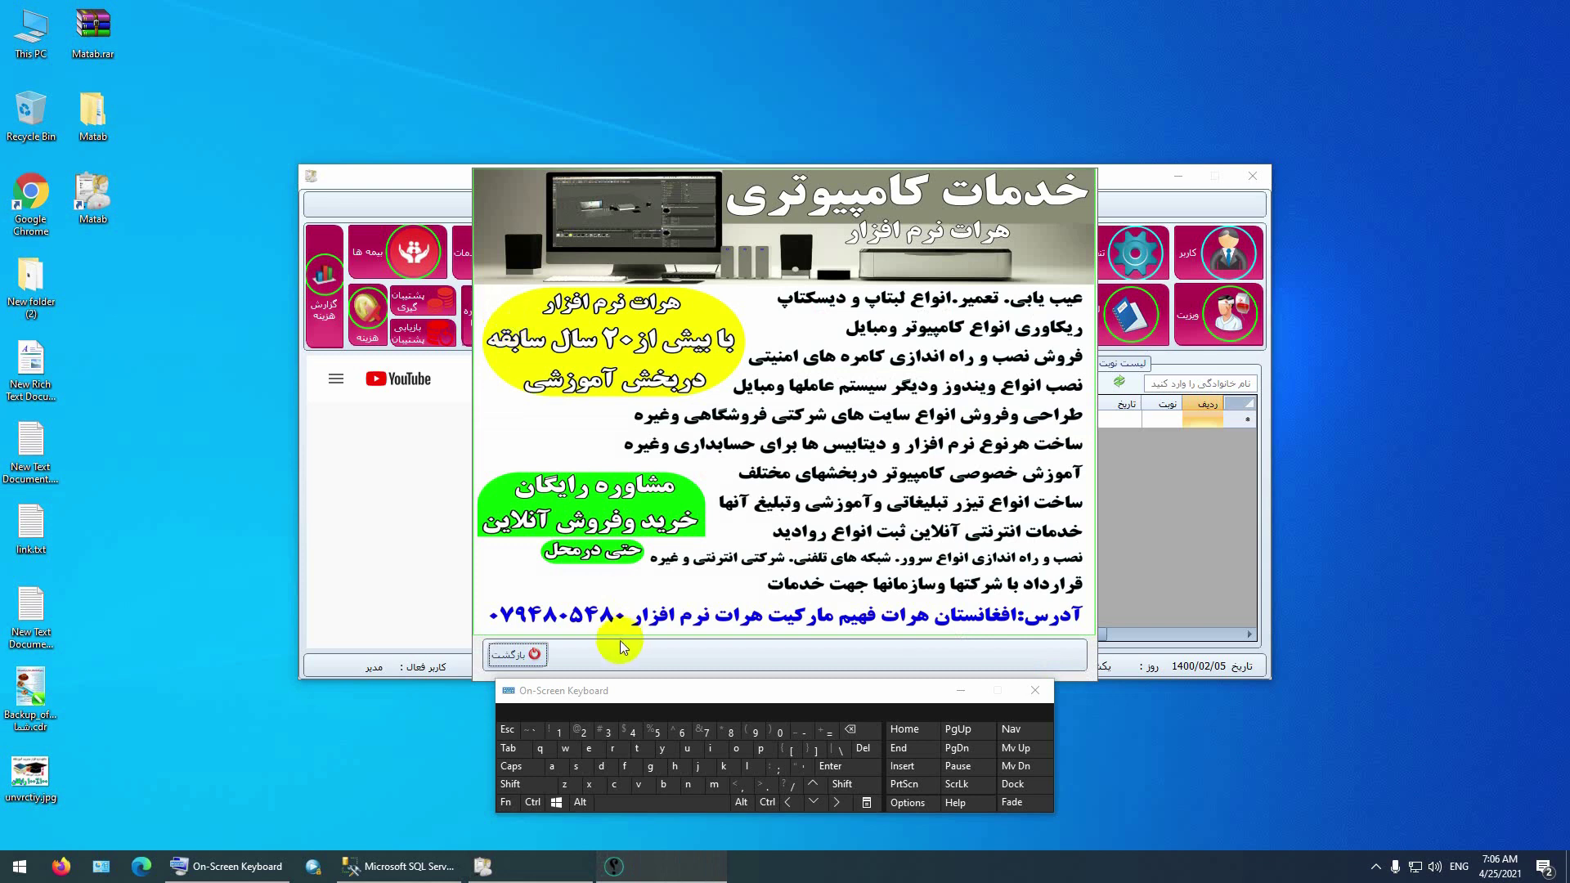
{"action": "left_click", "coordinate": [522, 654]}
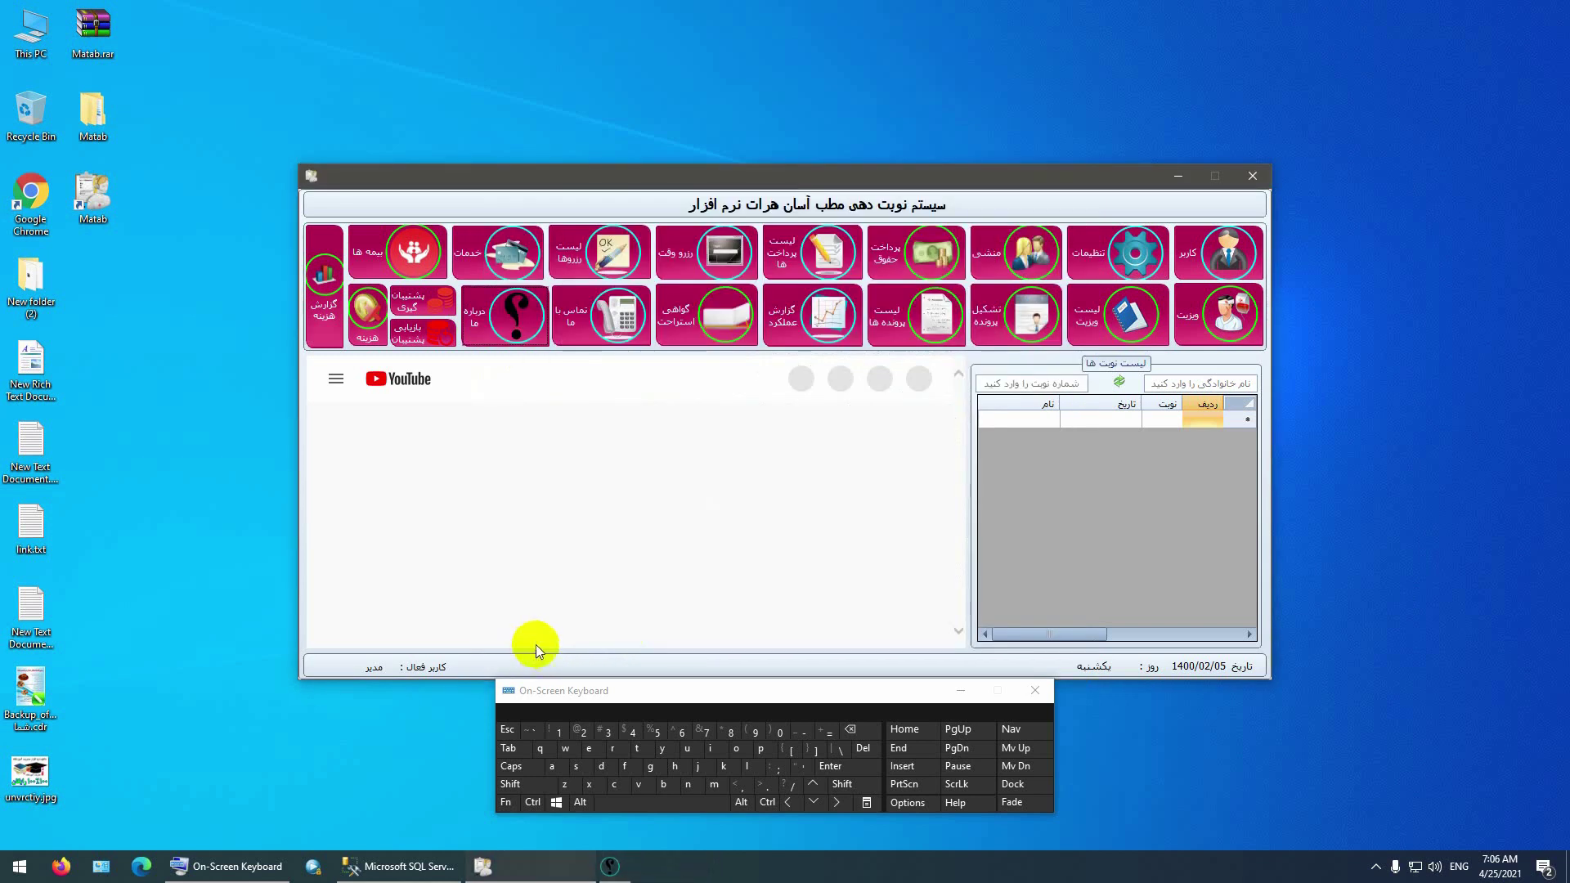
{"action": "left_click", "coordinate": [593, 330]}
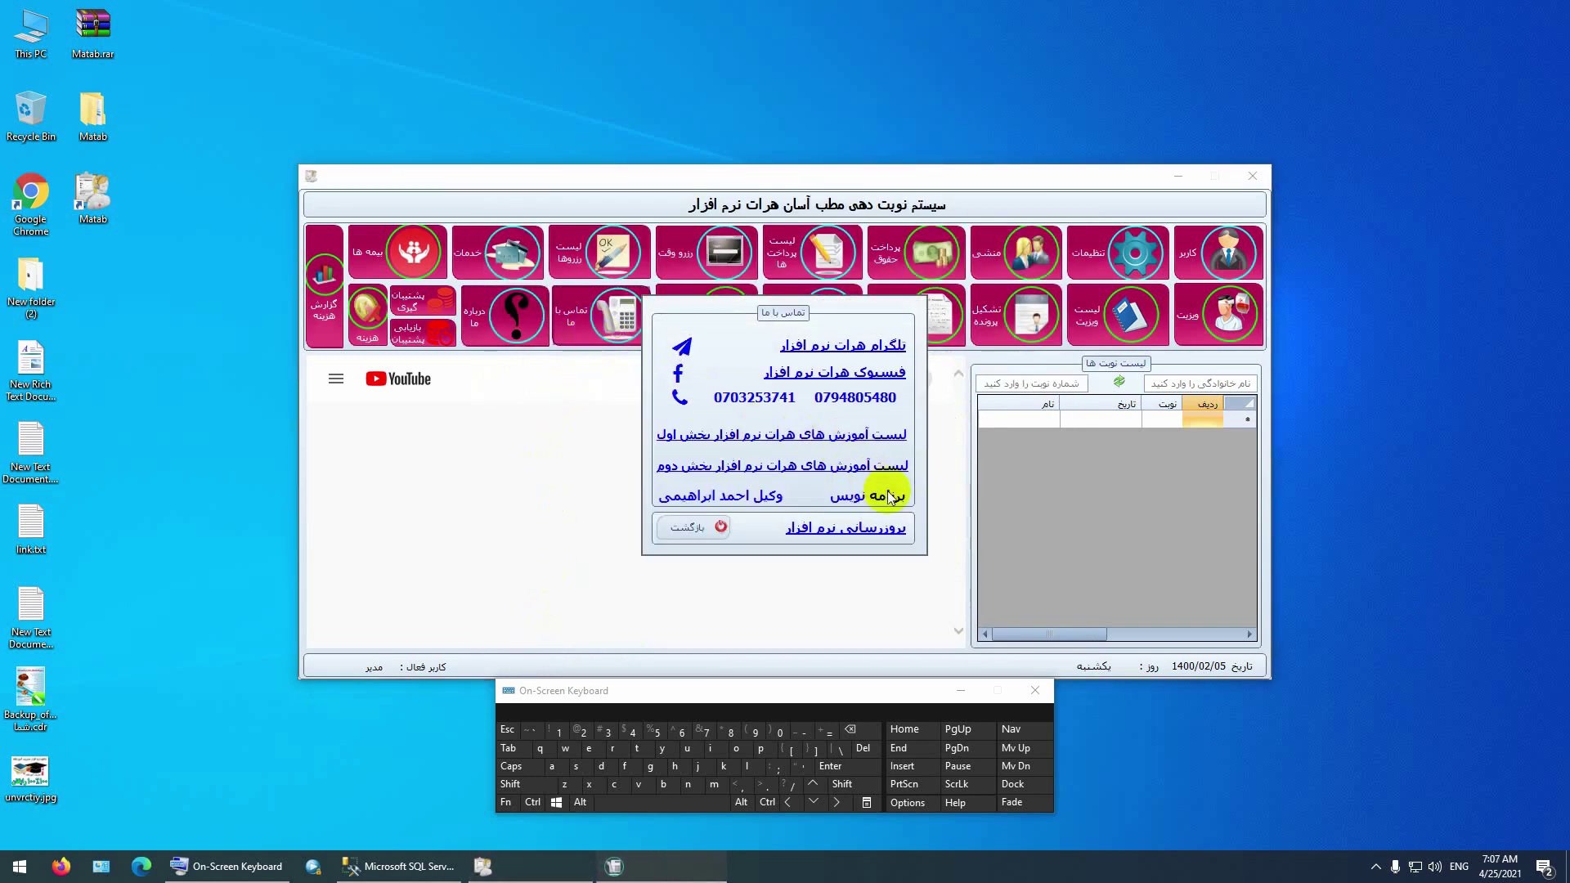
{"action": "left_click", "coordinate": [695, 527]}
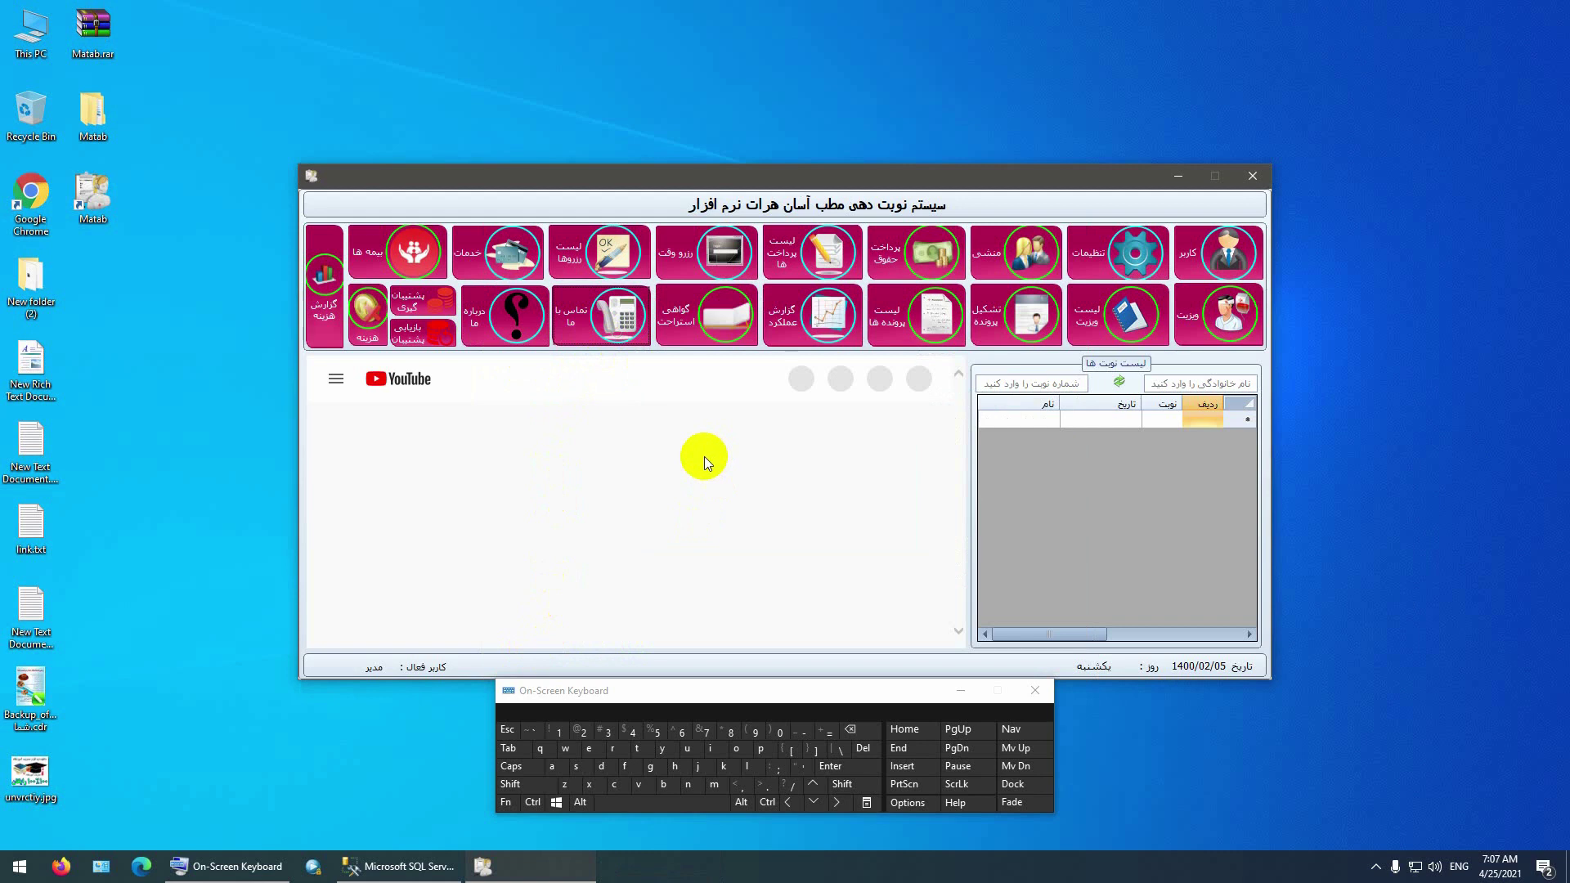
Look through the expense report, the reserved appointments list and the secretary salary payment list, closing each window
{"action": "left_click", "coordinate": [317, 328]}
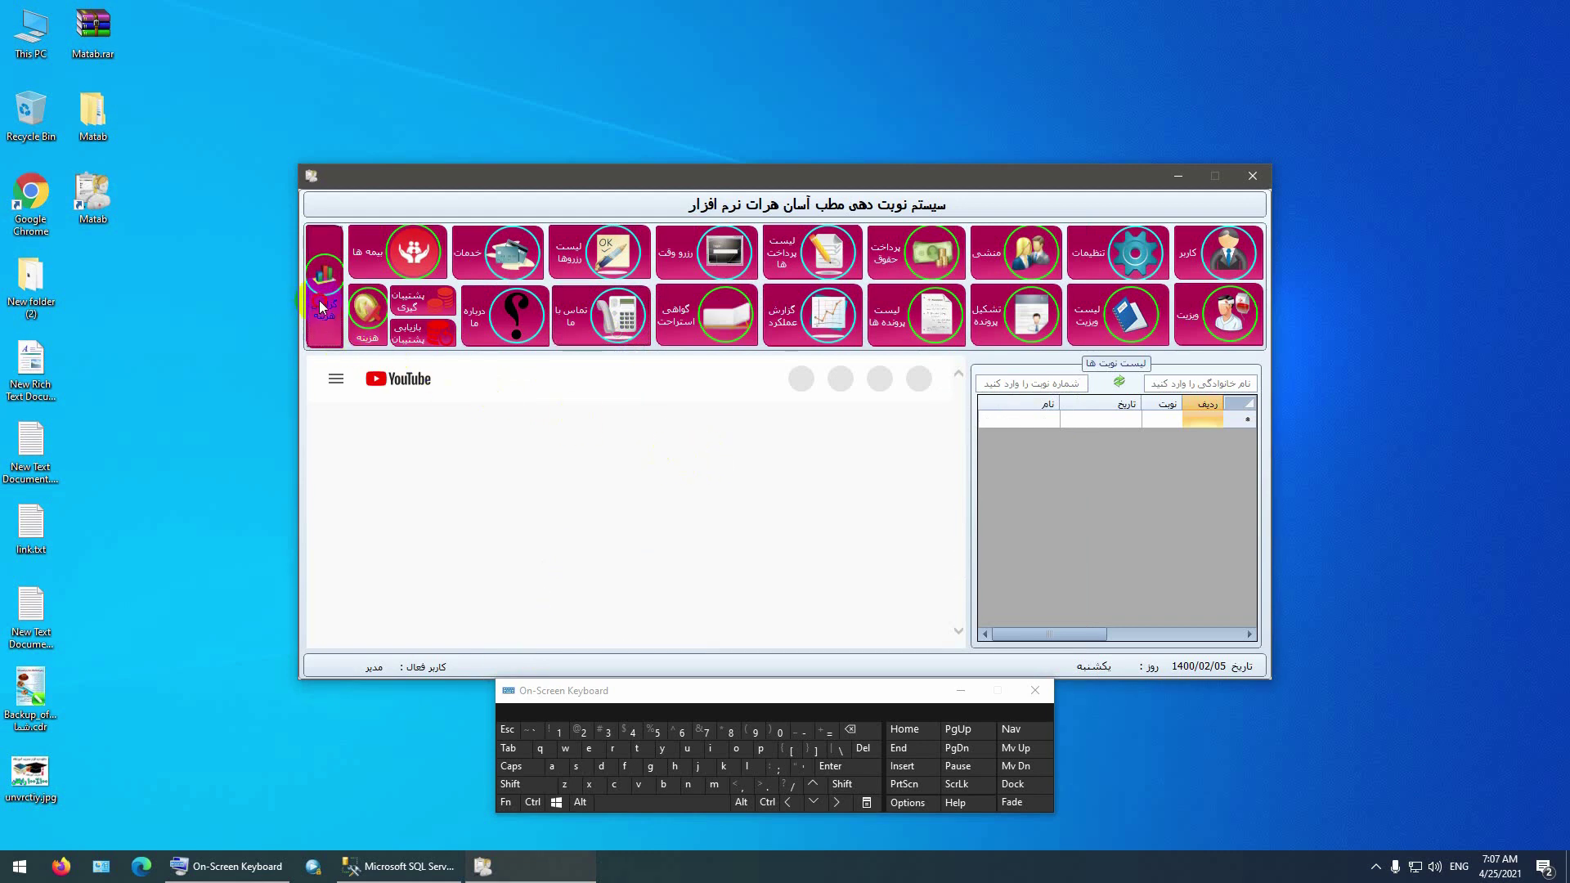
{"action": "left_click", "coordinate": [1090, 278]}
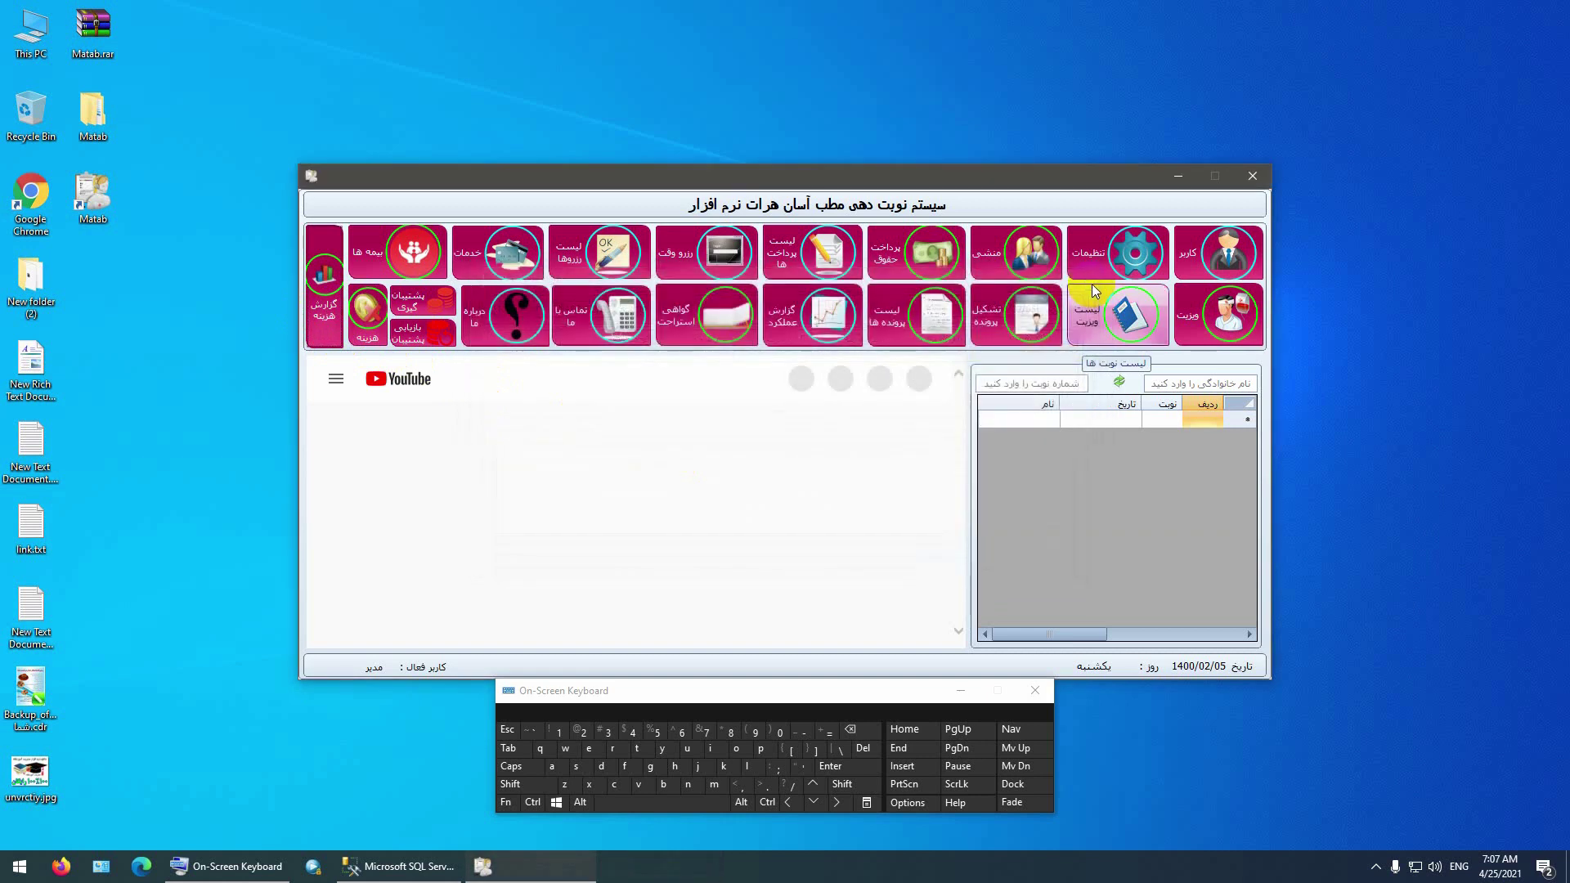
{"action": "left_click", "coordinate": [624, 254]}
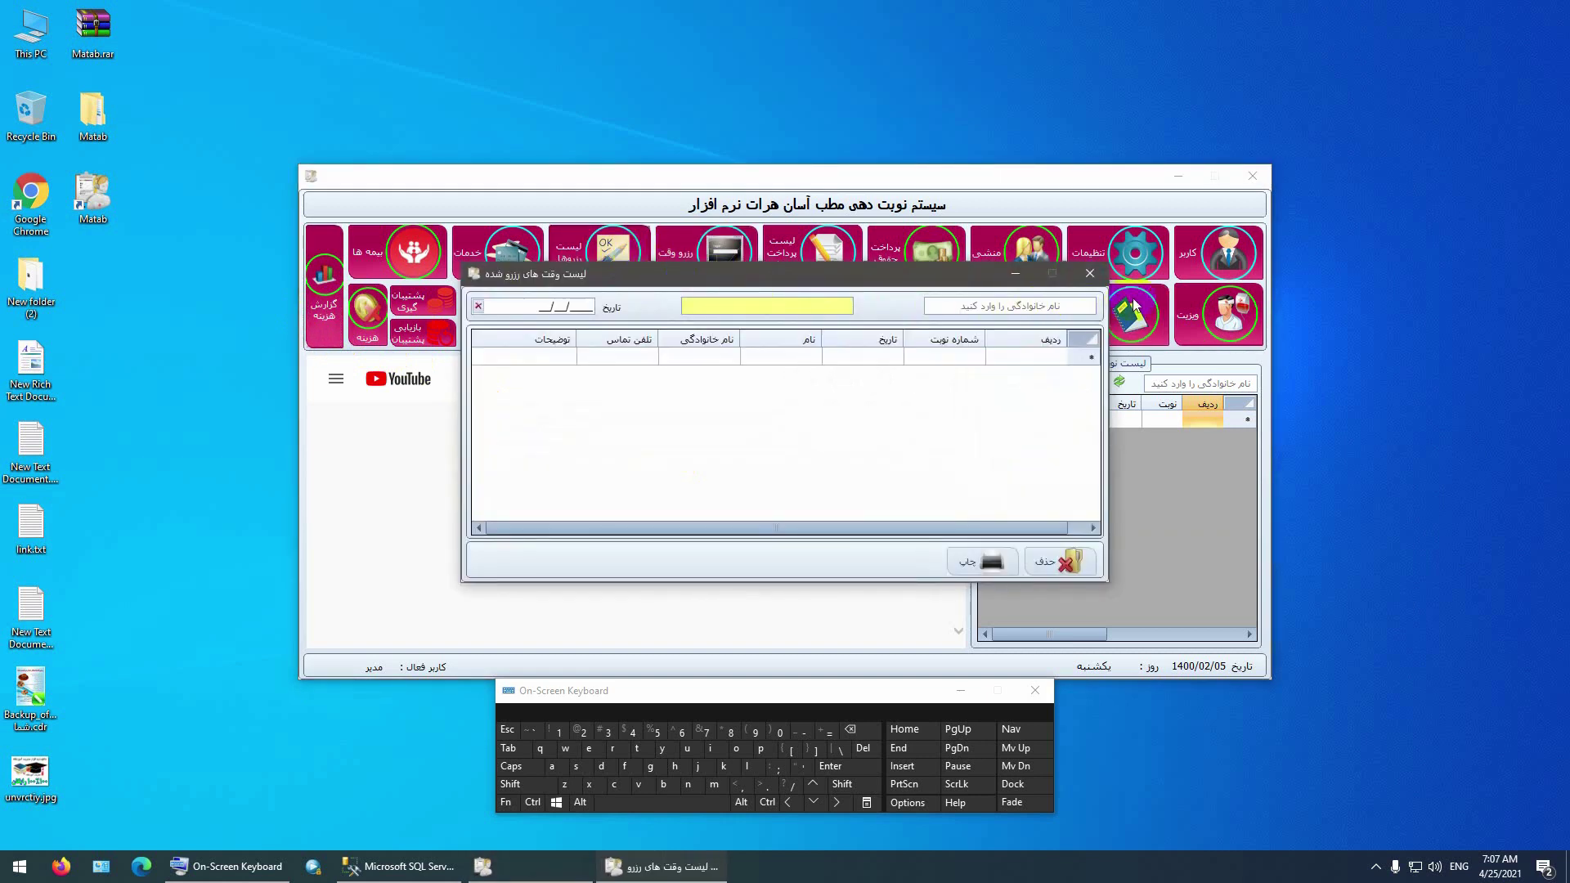
{"action": "left_click", "coordinate": [1090, 273]}
{"action": "left_click", "coordinate": [872, 265]}
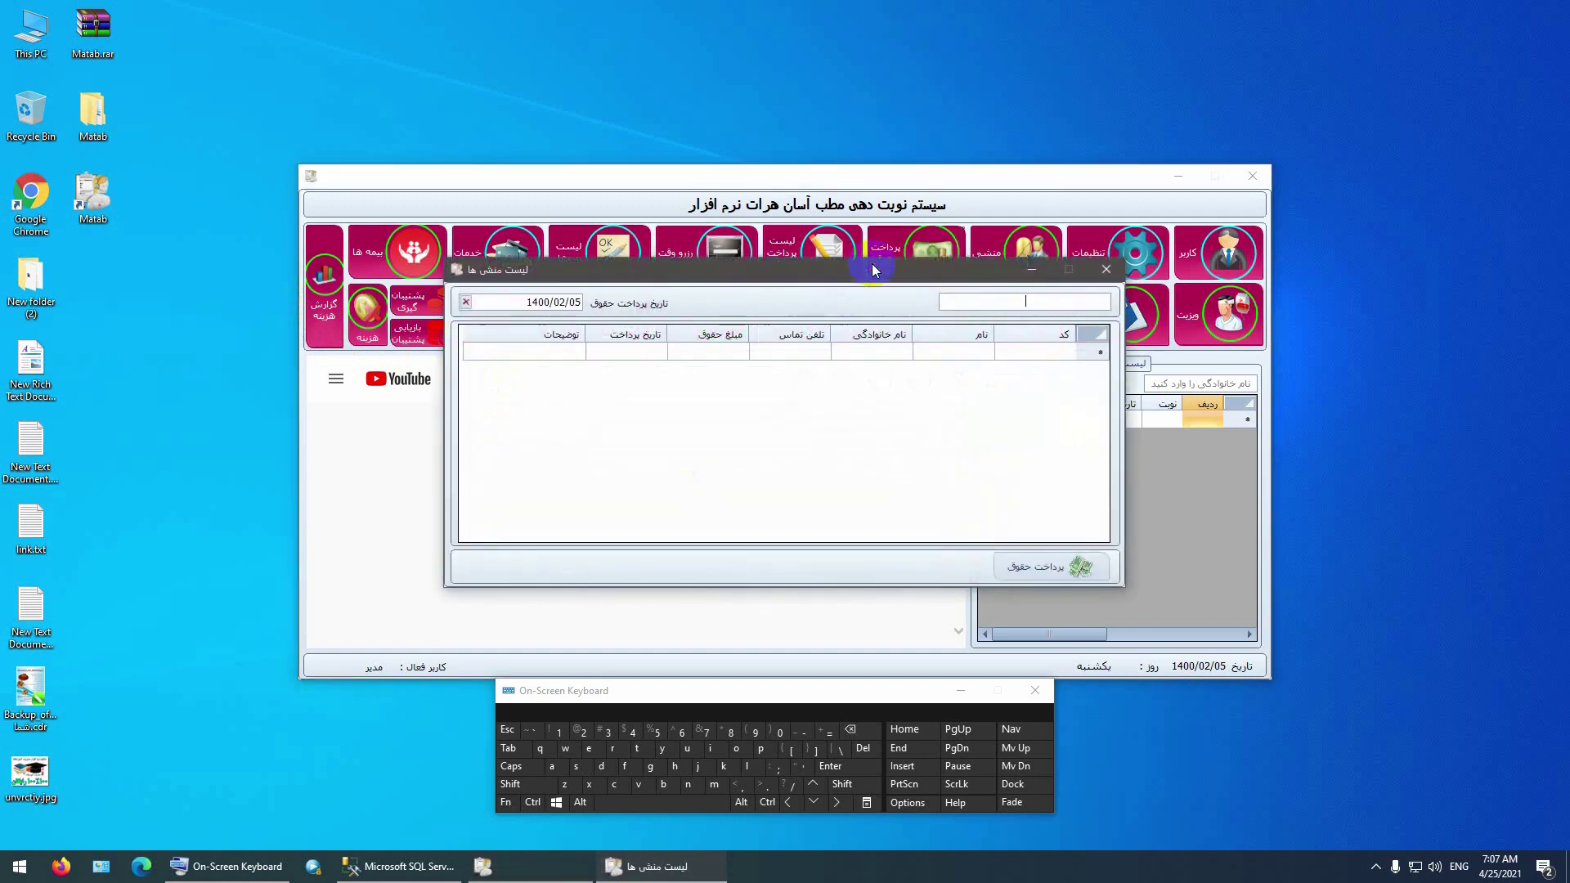
{"action": "left_click", "coordinate": [1107, 272]}
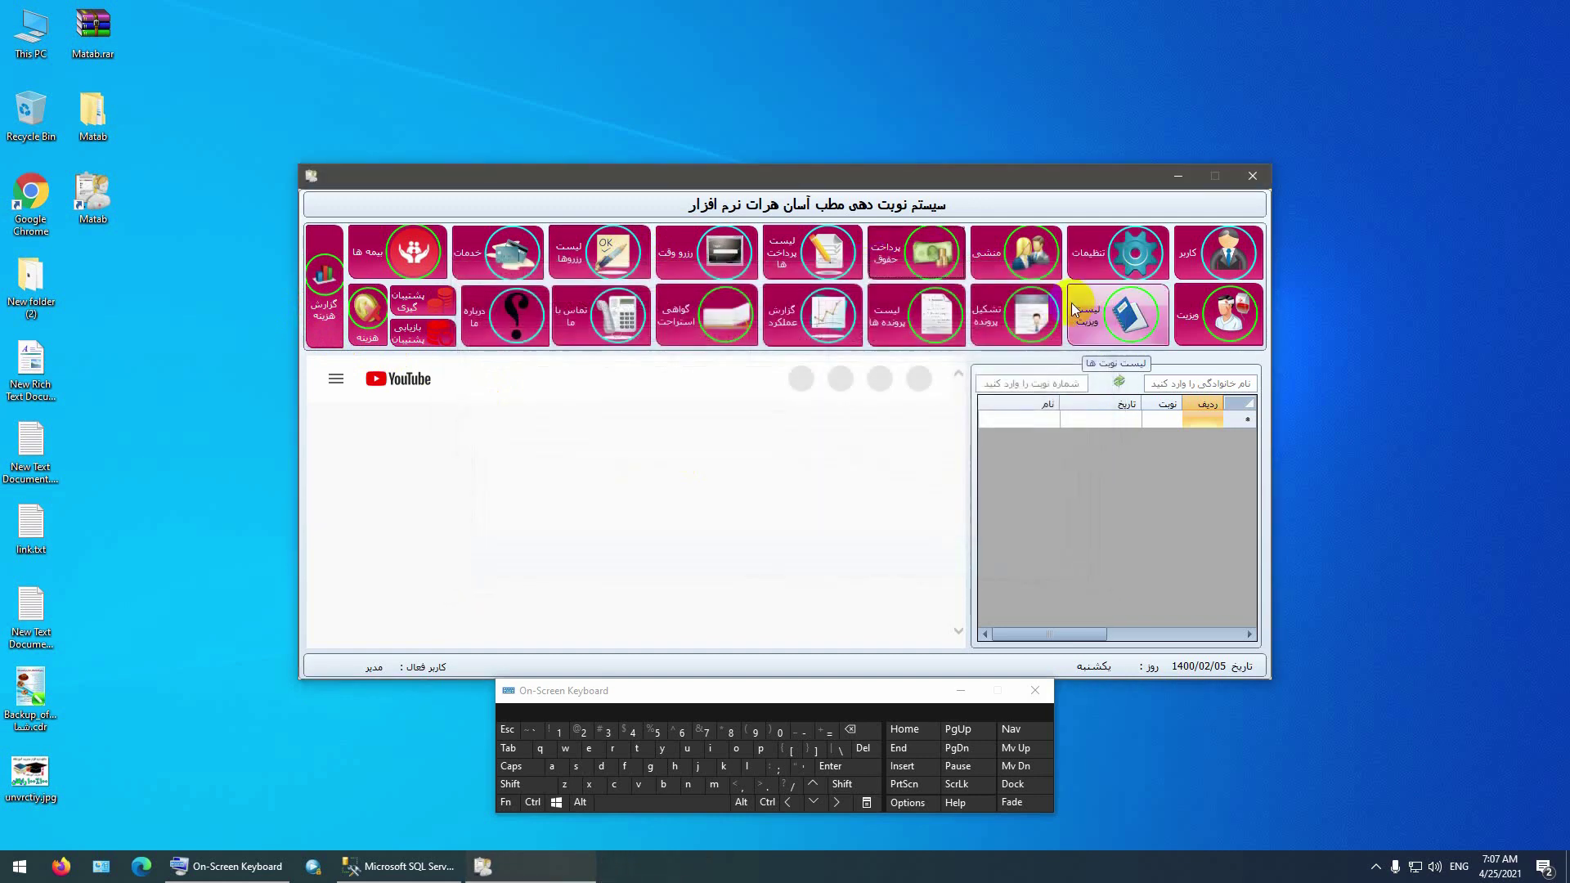
Look over the patient file creation form, close it, and open the list of patient files
{"action": "left_click", "coordinate": [1032, 320]}
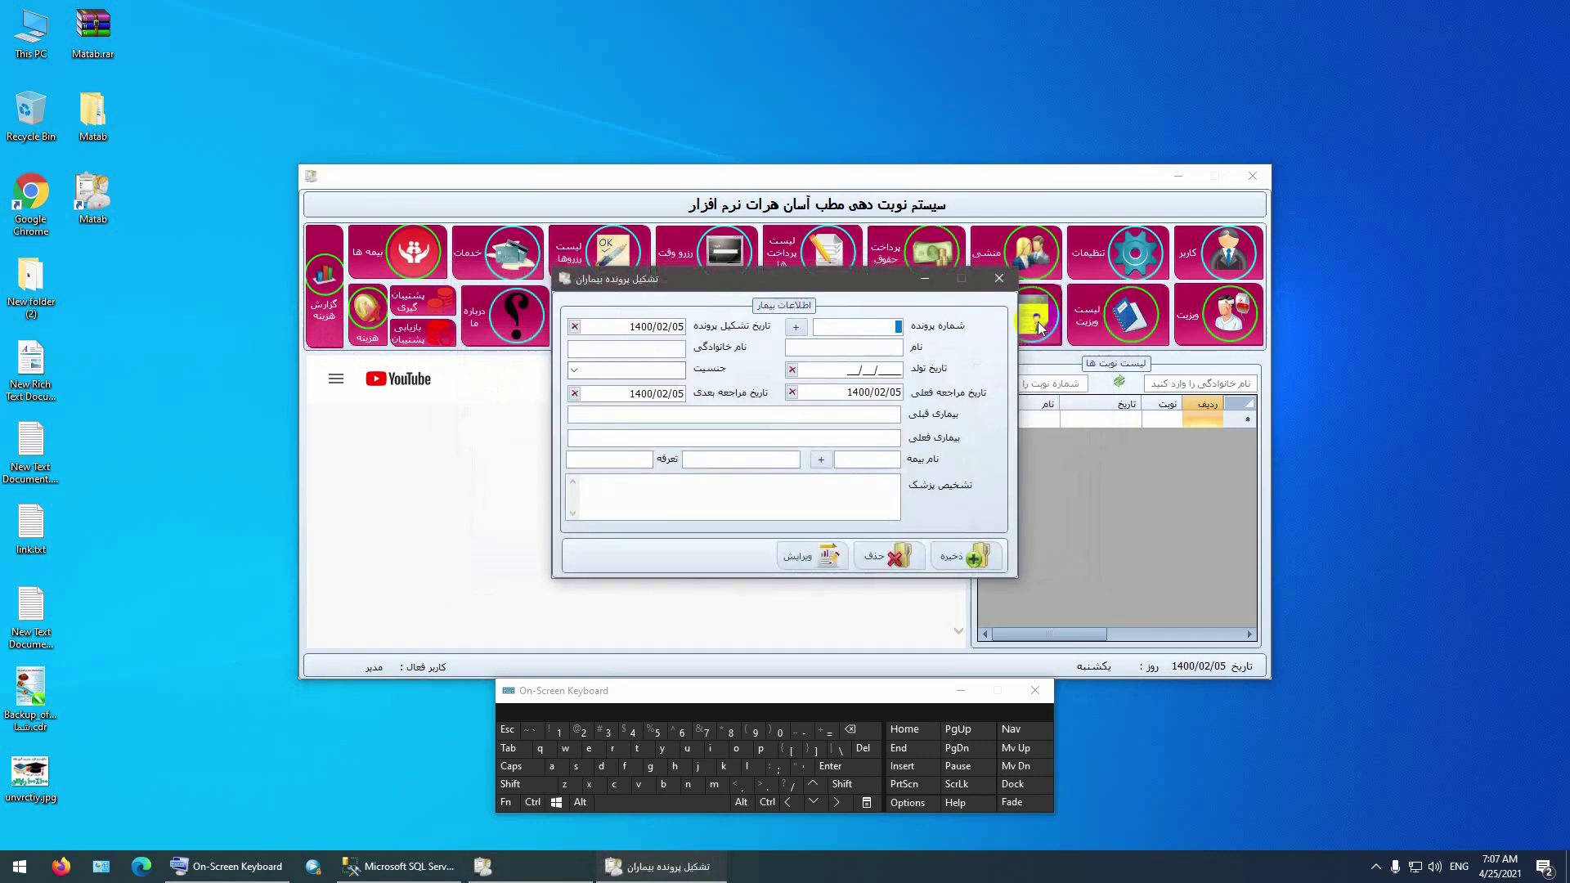
{"action": "left_click", "coordinate": [998, 282]}
{"action": "left_click", "coordinate": [896, 320]}
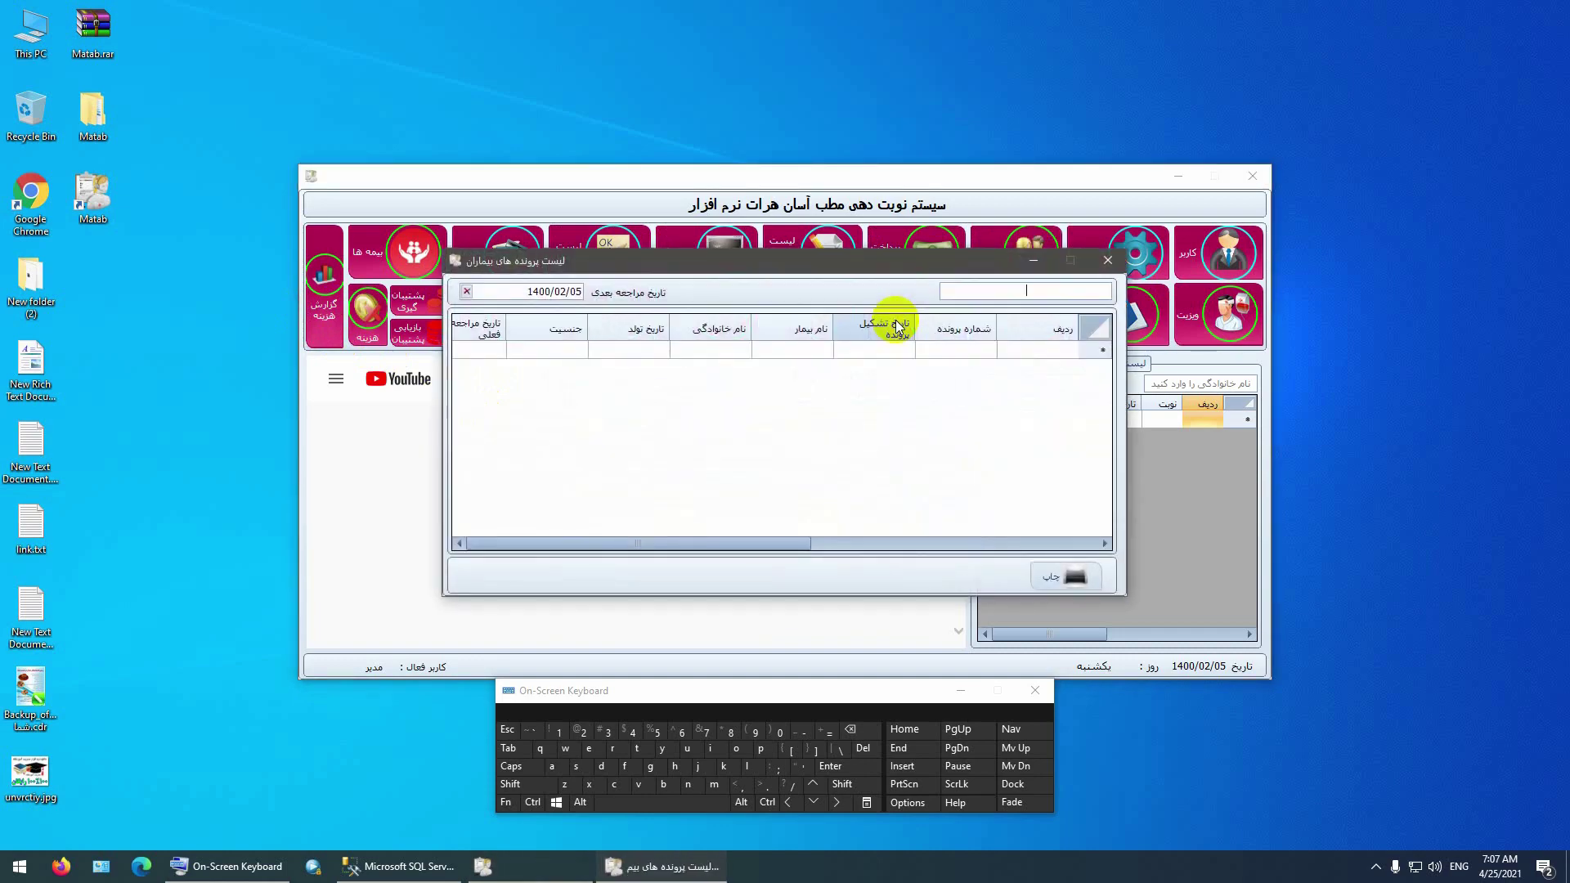